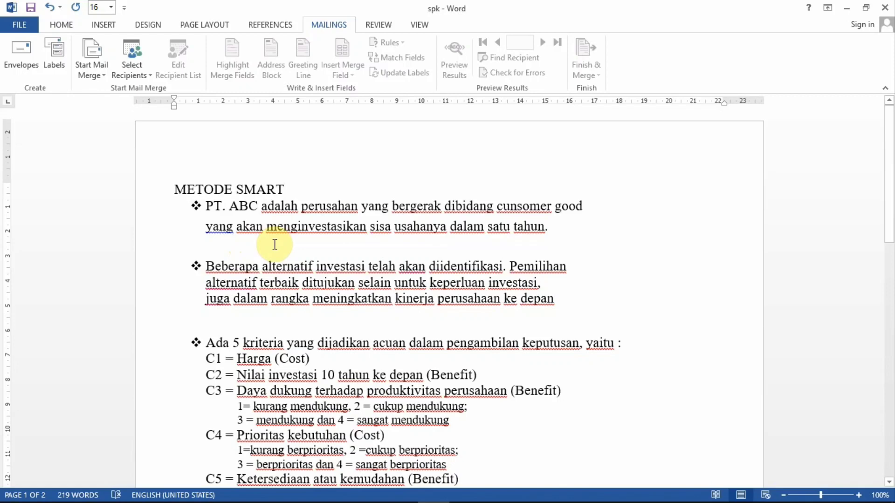
Step: Read the SMART method case in the document: the criteria, preference weights, alternatives and table of alternative values
scroll(275, 245, "down", 2)
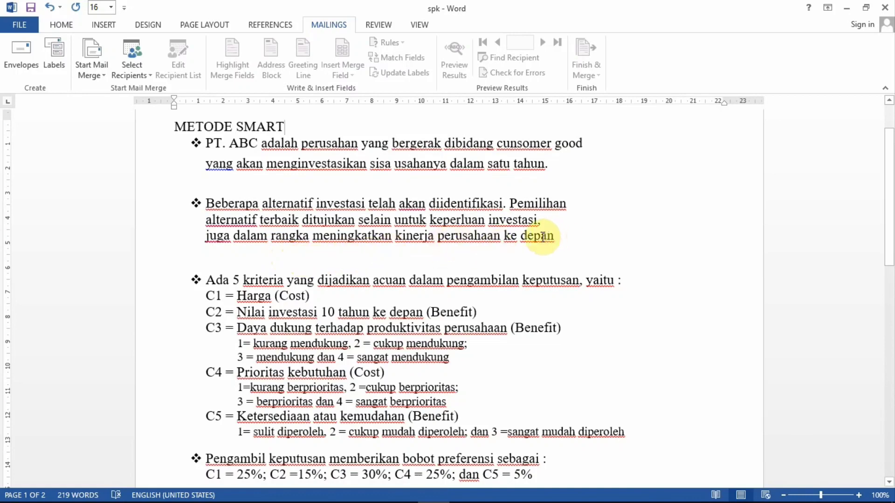
scroll(239, 157, "down", 3)
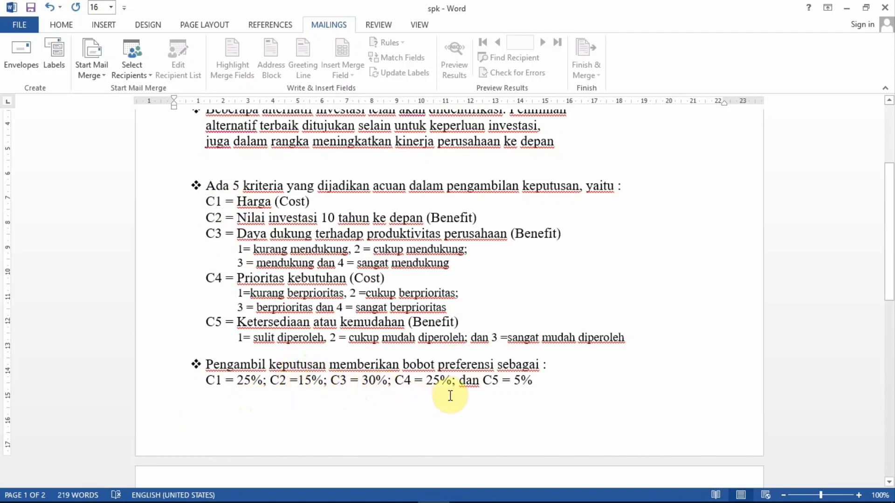
scroll(539, 385, "down", 5)
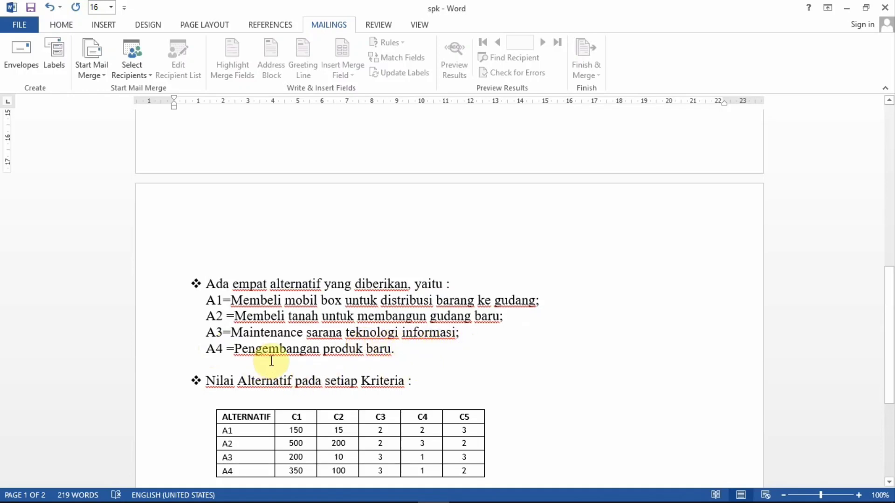
scroll(328, 317, "down", 1)
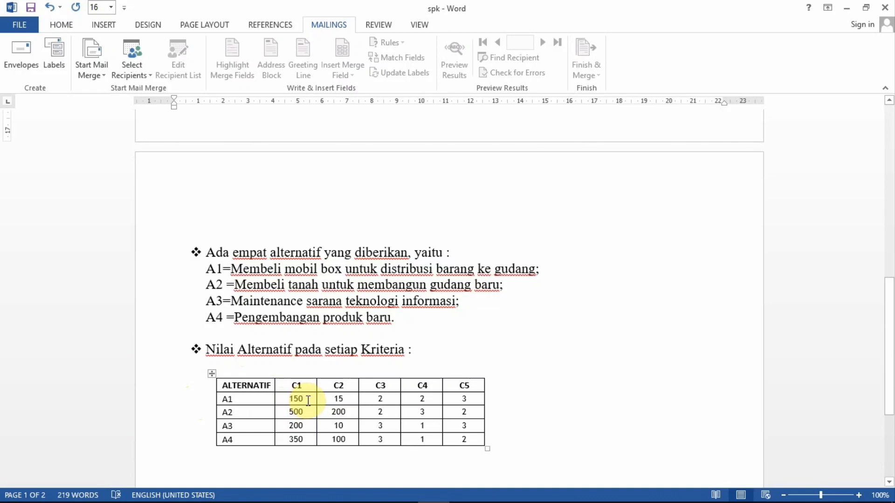
Step: Reduce the Word and Excel windows and place the METODE SMART workbook beside the spk document
left_click(867, 7)
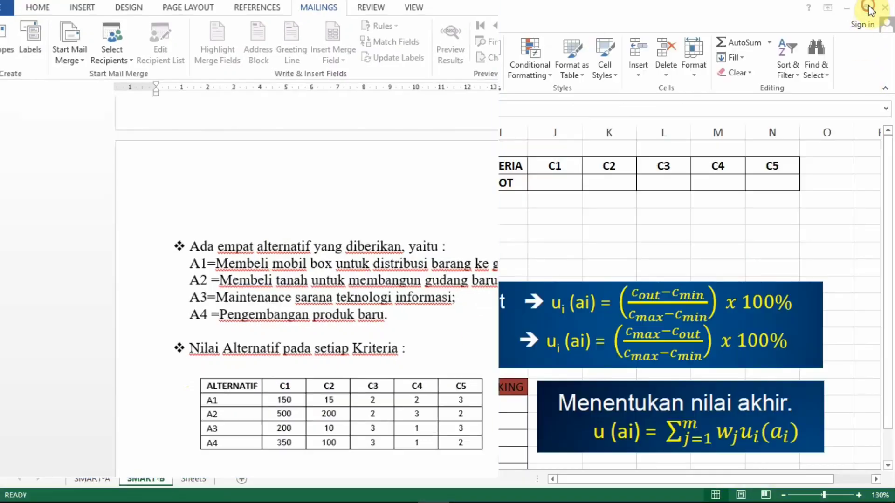
scroll(370, 254, "up", 3)
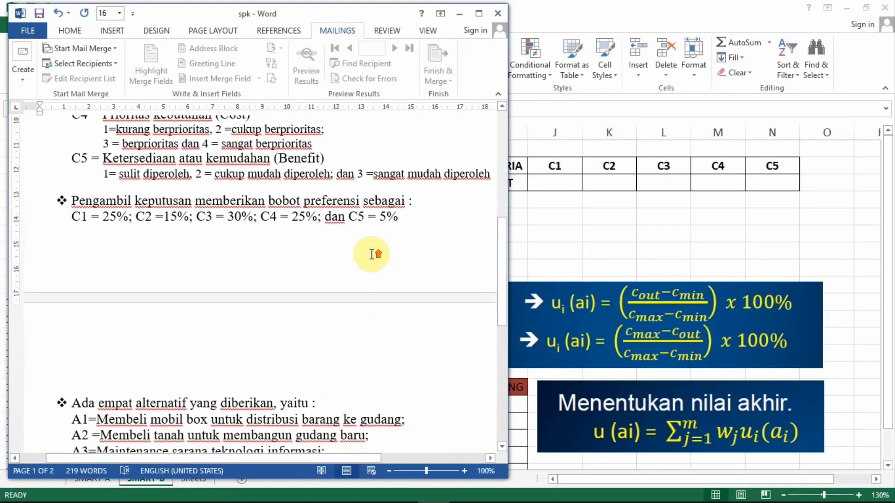
left_click(693, 21)
left_click(866, 8)
left_click_drag(581, 15, 670, 21)
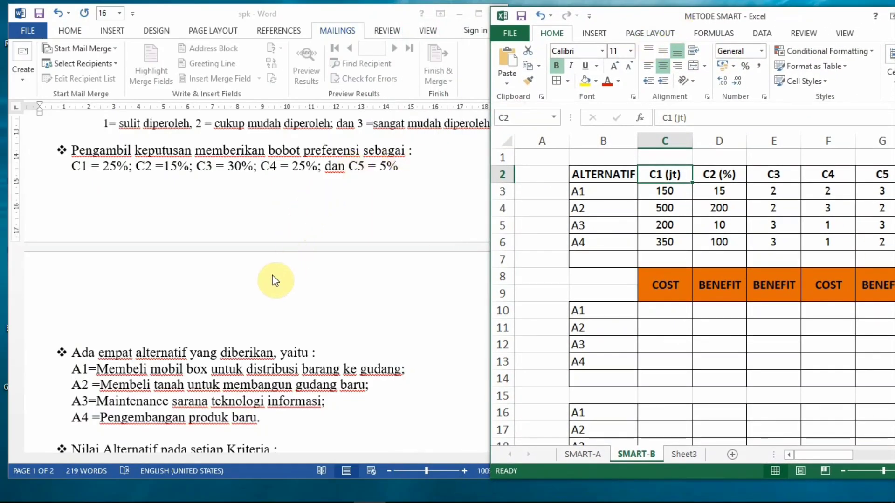
Step: Compare the document's criteria and table of alternative values with the worksheet's ALTERNATIF table
scroll(276, 276, "down", 1)
scroll(194, 354, "up", 1)
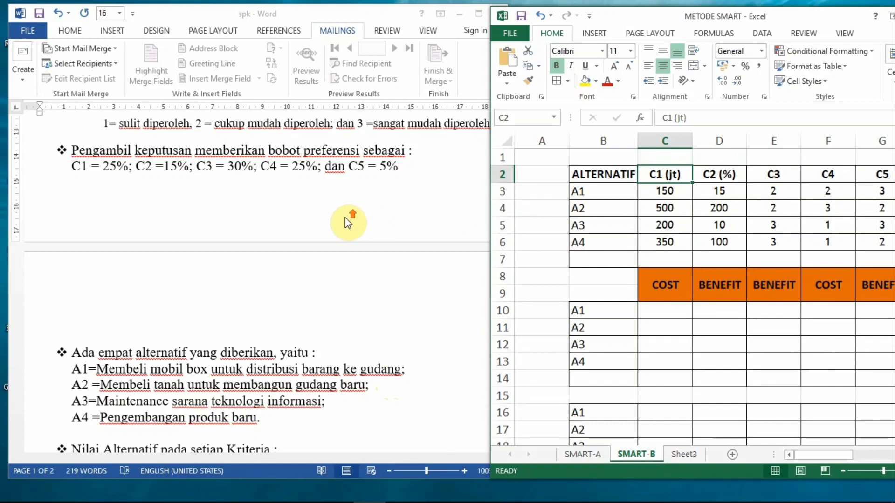
scroll(375, 216, "down", 2)
scroll(382, 213, "up", 2)
left_click(330, 200)
scroll(296, 208, "up", 6)
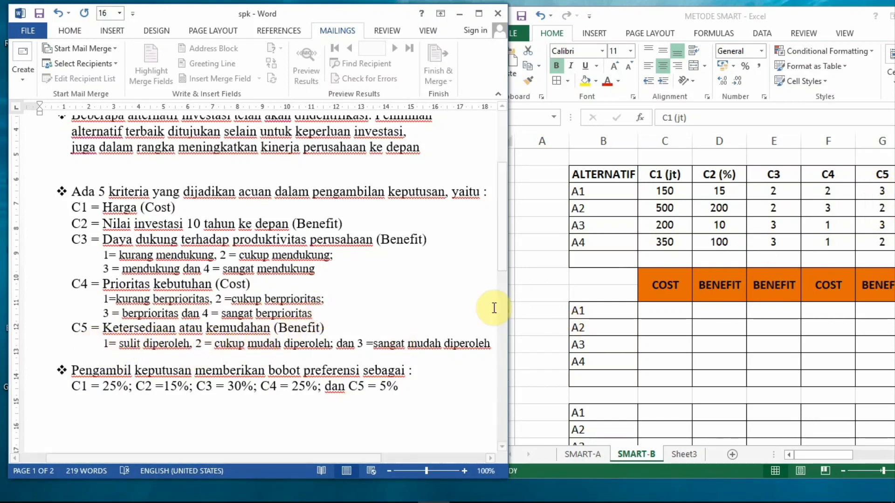
scroll(319, 332, "down", 15)
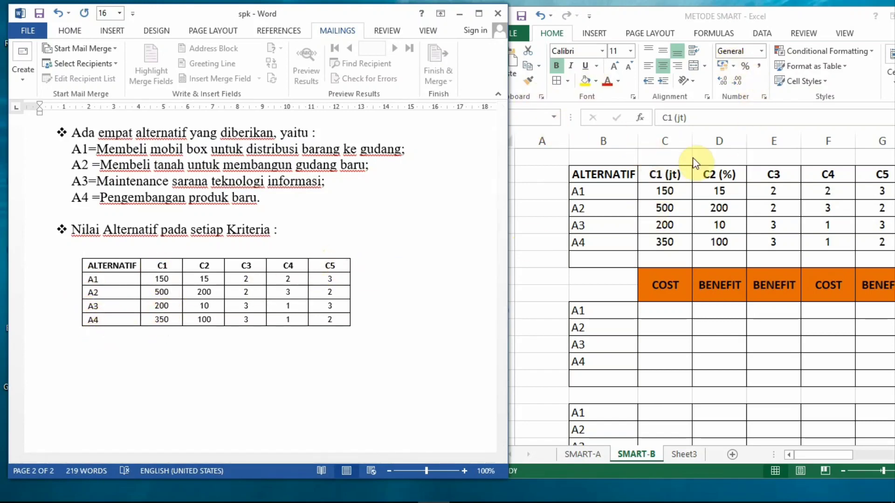
Step: Check the Cost and Benefit types of criteria C1 to C5 in the document against the worksheet's orange labels
scroll(260, 253, "up", 10)
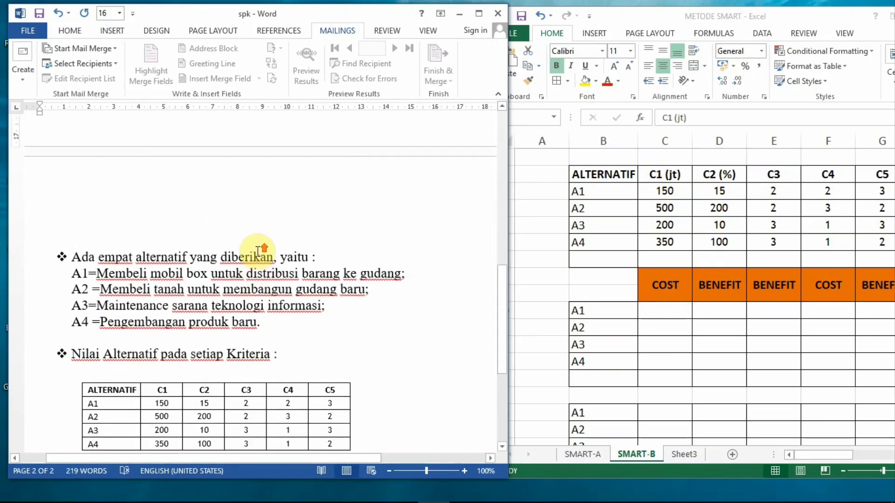
scroll(258, 253, "up", 1)
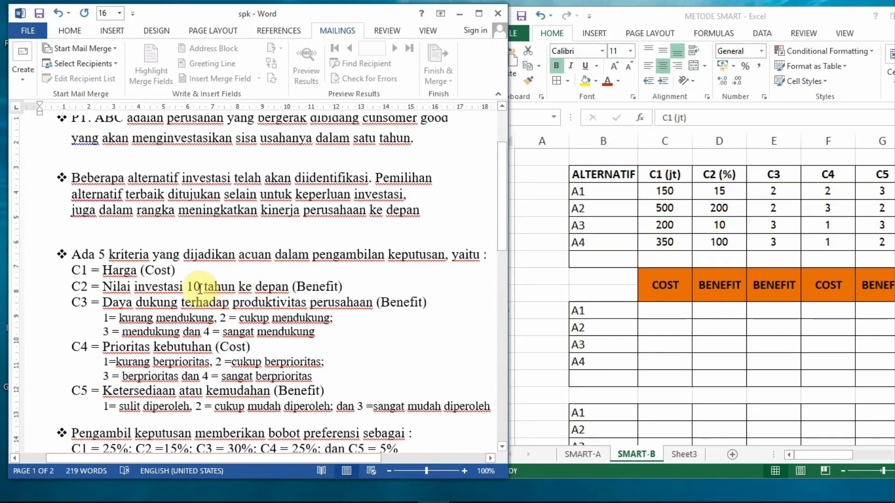
left_click(185, 289)
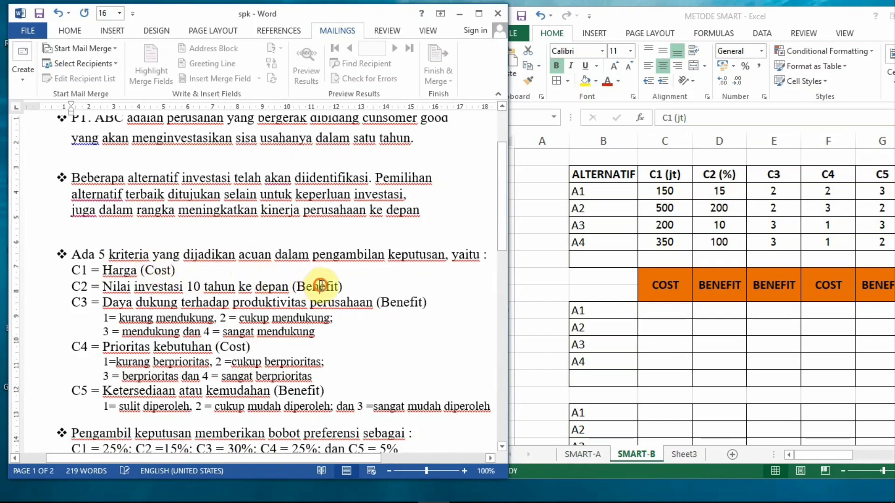
left_click(162, 272)
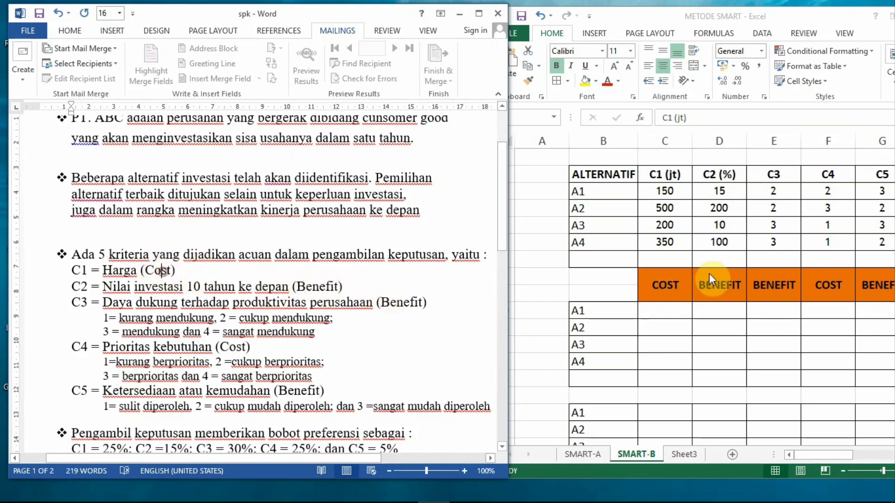
left_click(653, 285)
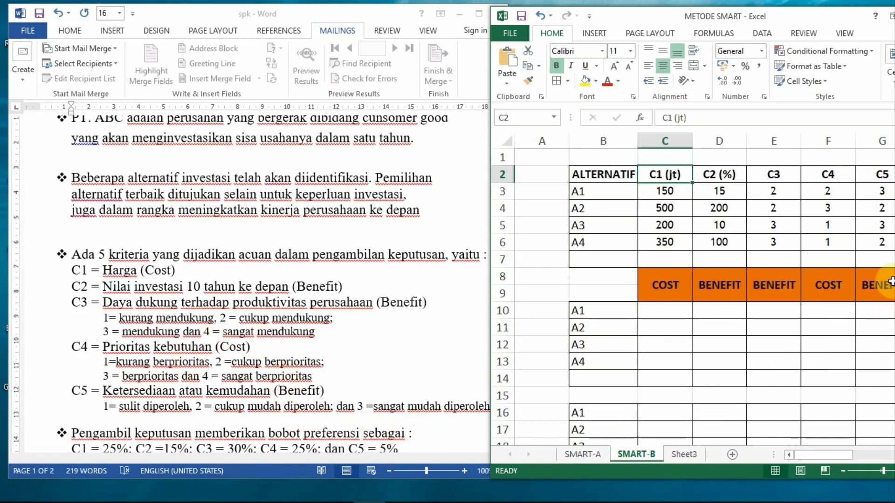
mouse_move(807, 452)
left_mouse_down()
mouse_move(819, 452)
mouse_move(811, 454)
left_mouse_up()
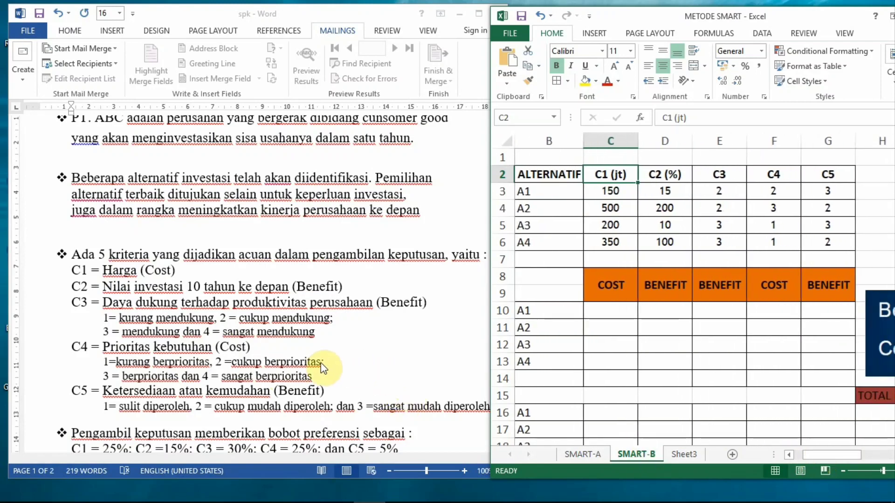
scroll(317, 366, "down", 3)
scroll(326, 373, "up", 3)
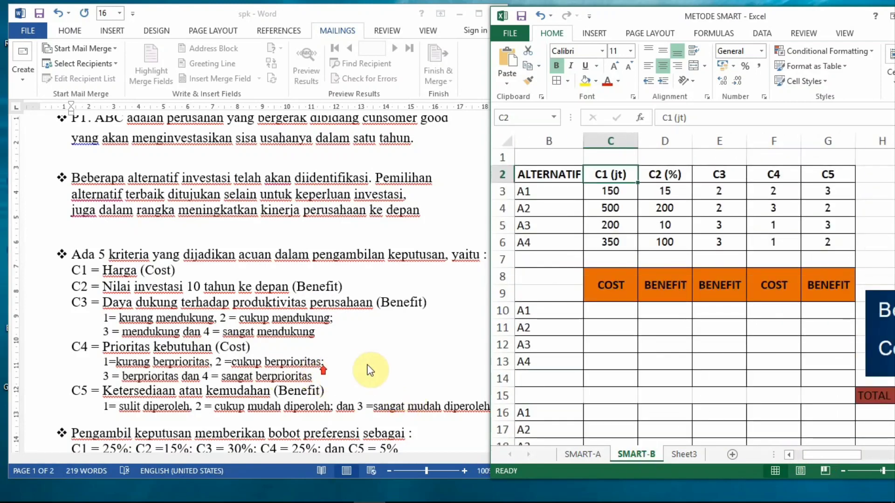
left_click(203, 402)
scroll(204, 402, "down", 5)
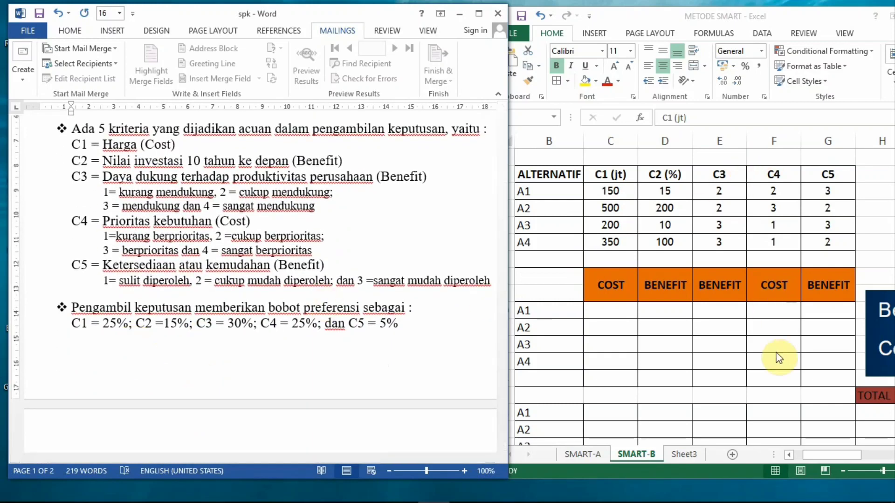
Step: Widen the workbook's visible area beside the document and enter =25/100 as the BOBOT of C1 in cell J3
left_click(807, 456)
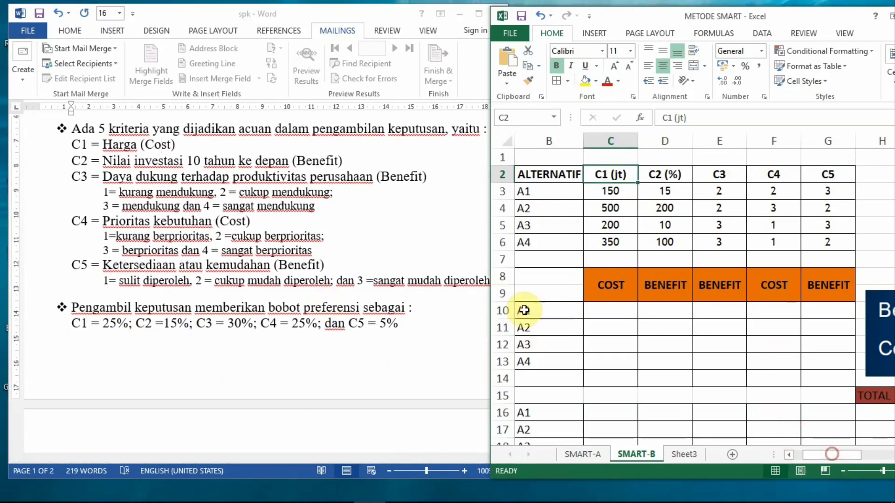
left_click_drag(688, 17, 619, 18)
left_click_drag(765, 455, 798, 455)
left_click(631, 191)
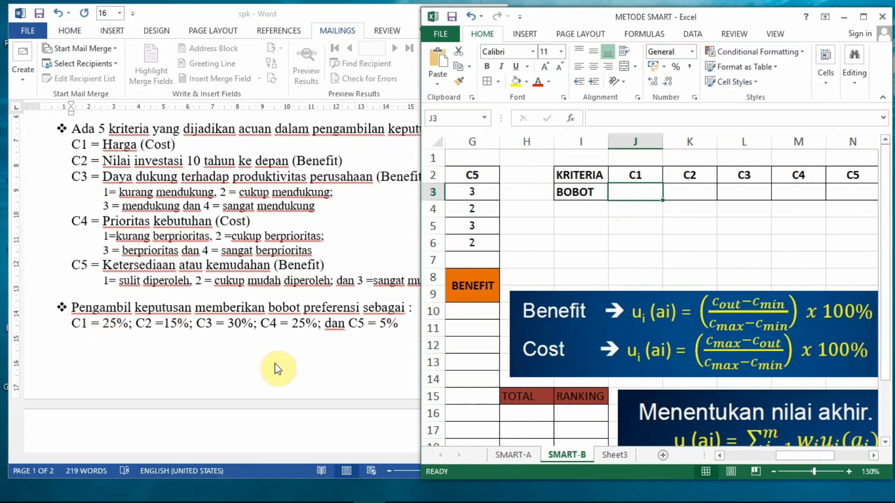
type("=25/100")
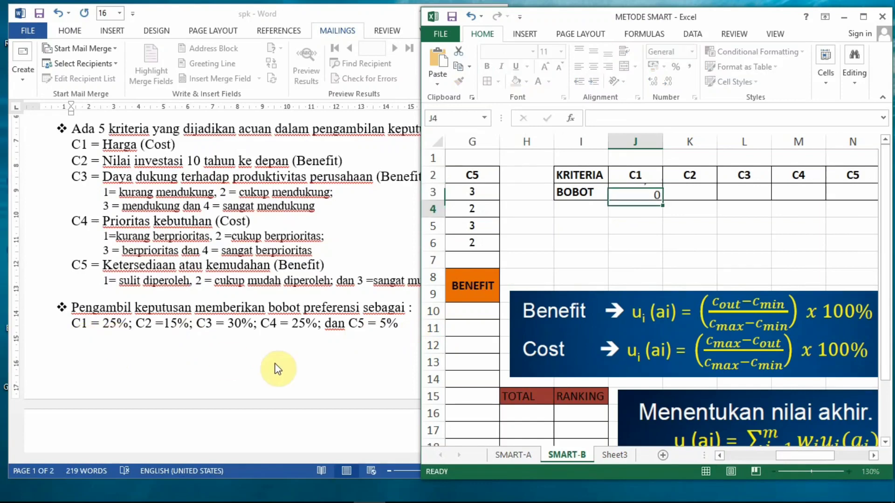
key("Tab")
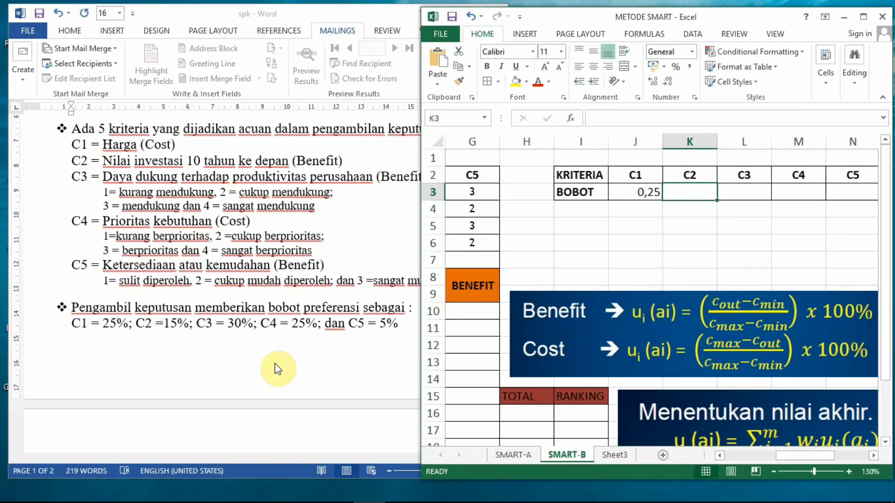
Step: Enter the BOBOT formulas =15/100 for C2 and =30/100 for C3
type("=15/")
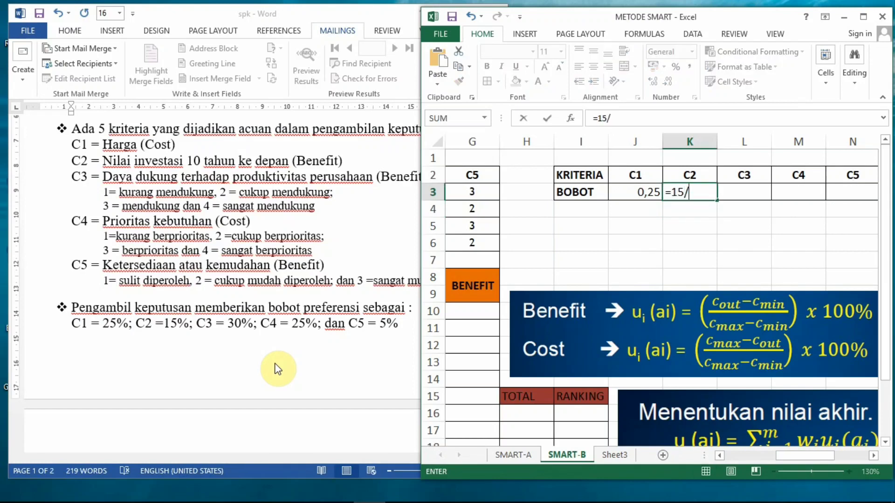
type("100")
key("Return")
key("Right")
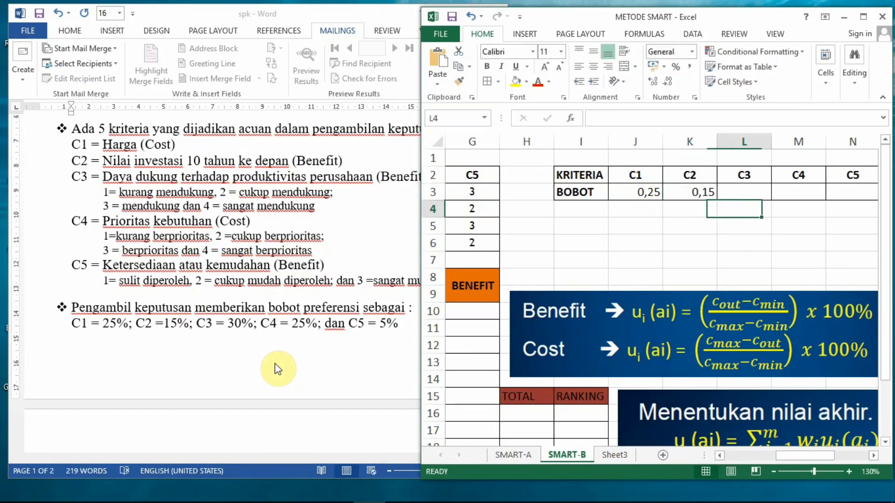
key("Up")
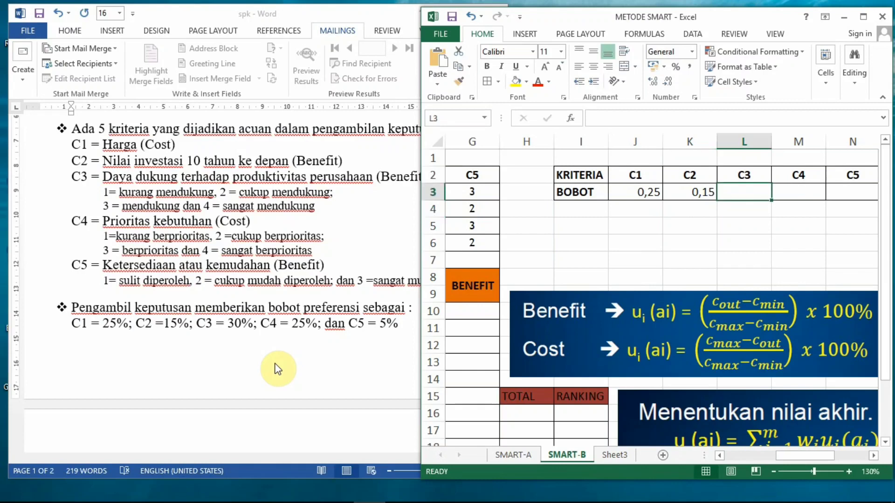
type("=30/100")
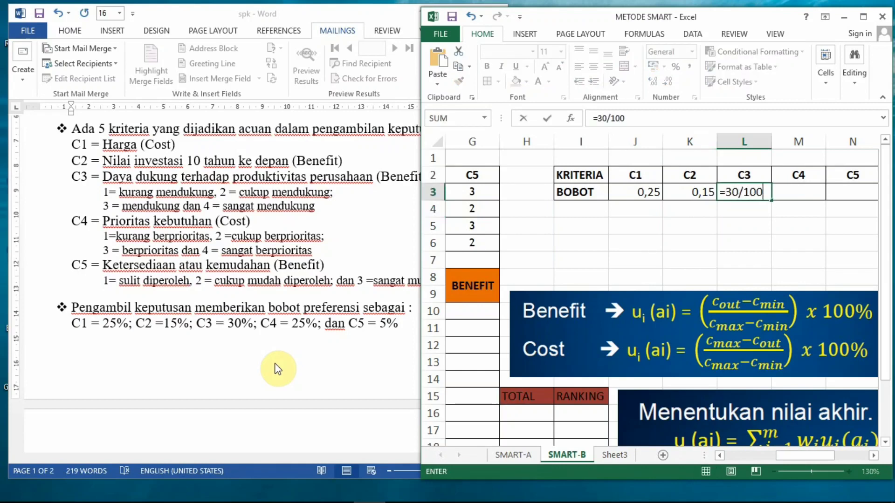
key("Return")
Step: Enter the BOBOT formulas =25/100 for C4 and =5/100 for C5
key("Right")
key("Up")
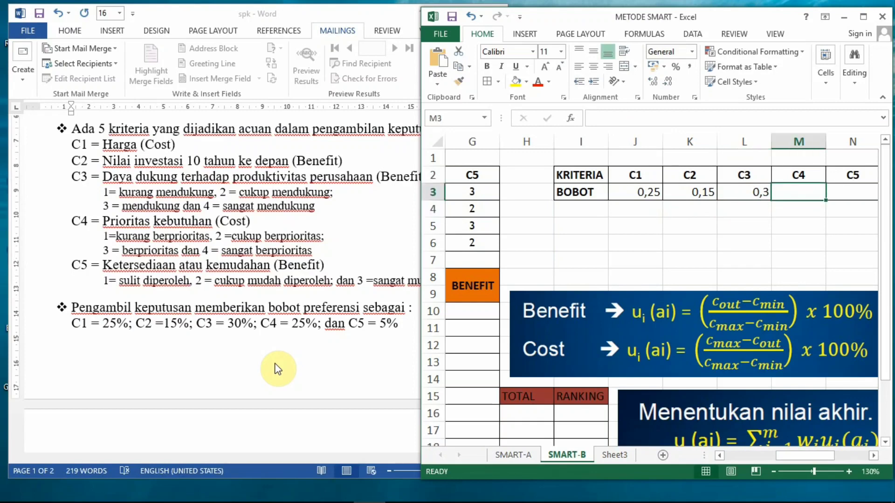
type("=25")
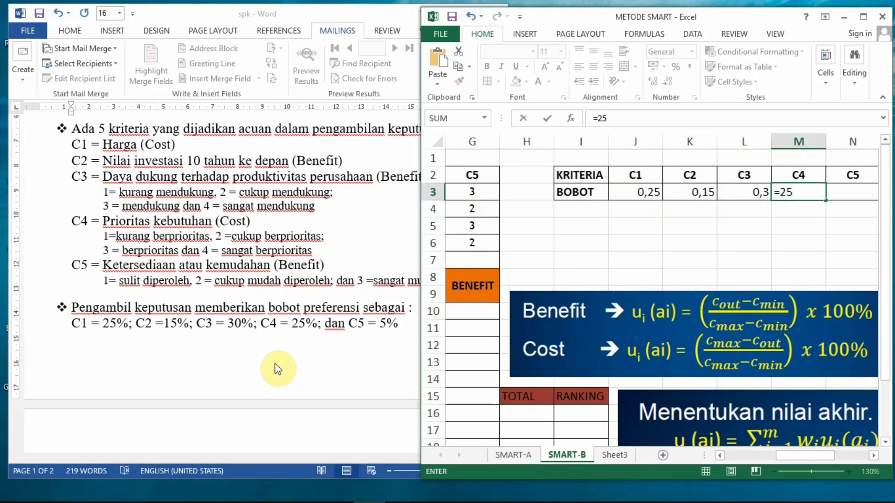
type("/100")
key("Return")
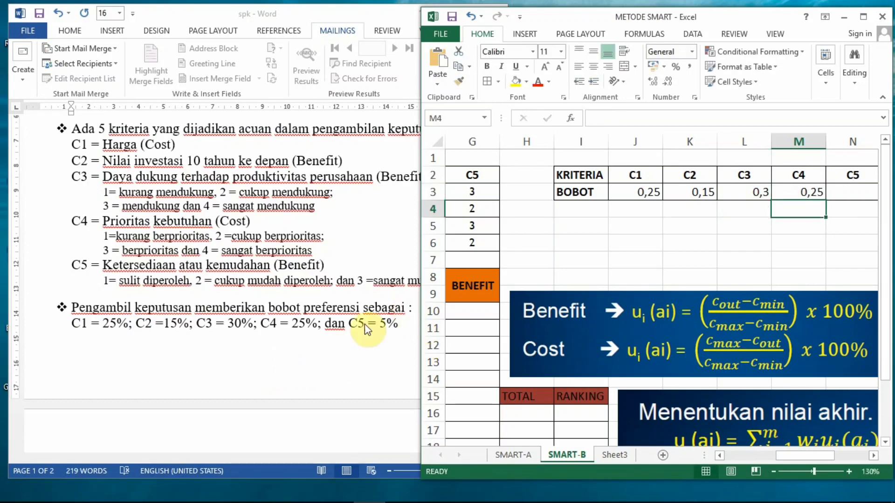
key("Up")
key("Right")
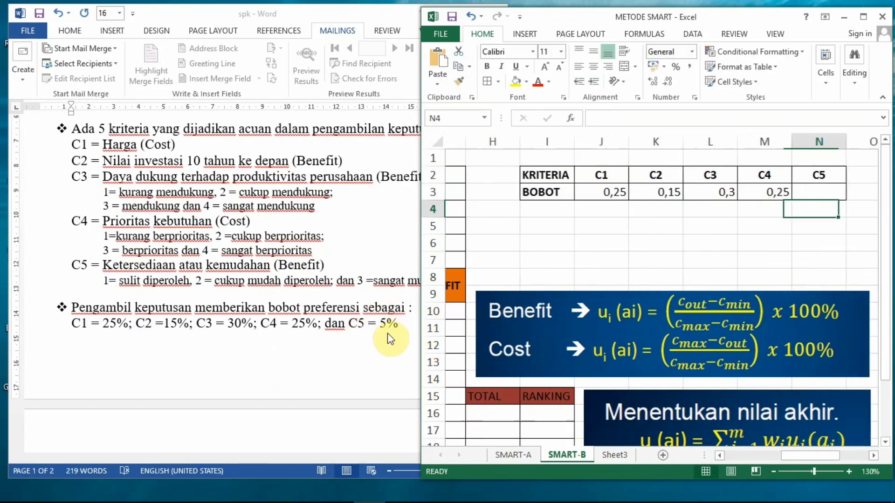
type("=")
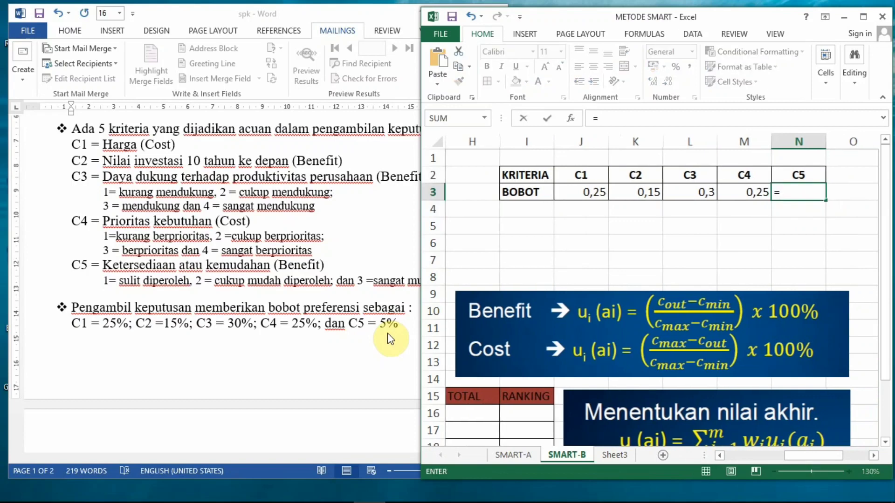
type("5/100")
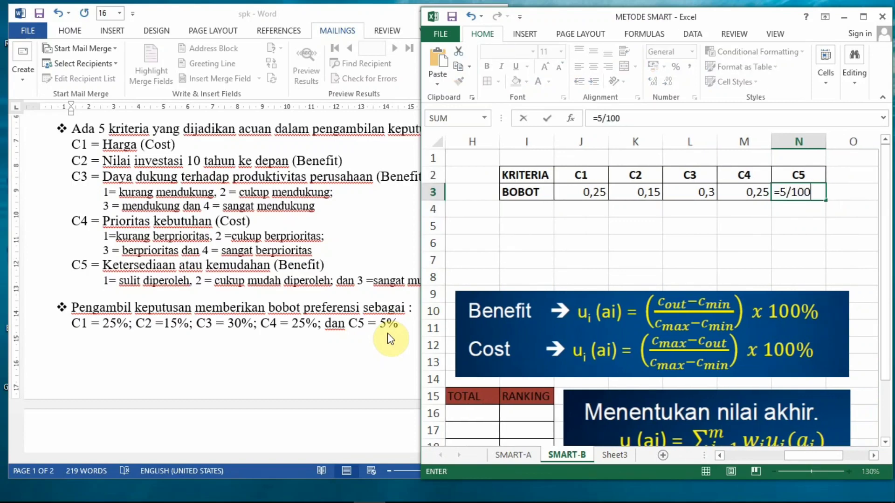
key("Return")
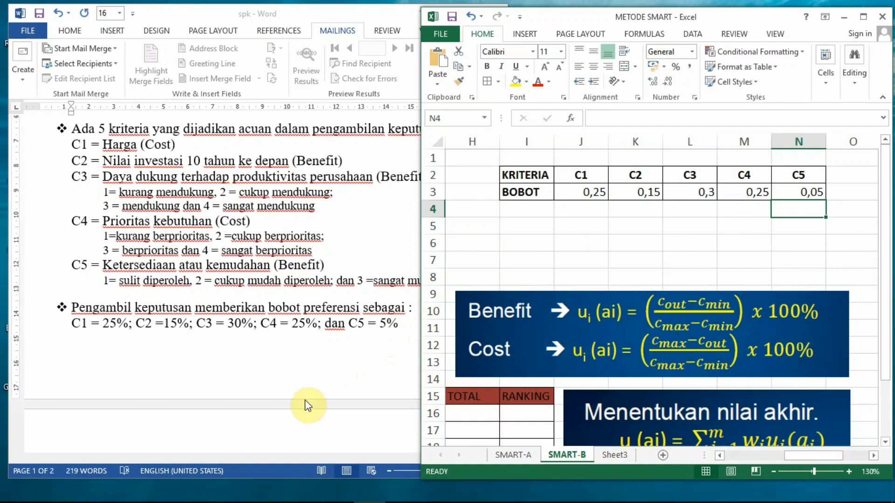
Step: Maximize the METODE SMART workbook window and select cell C10, in row A1 of the first COST column
left_click(736, 453)
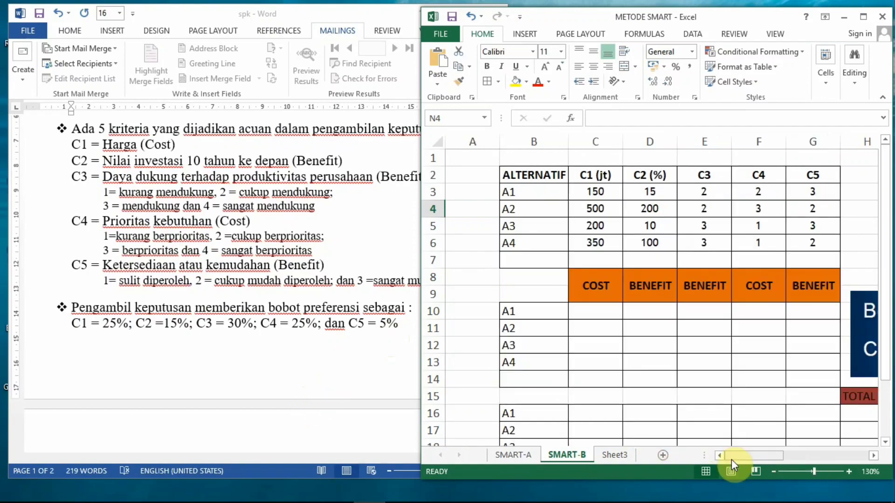
left_click(862, 18)
left_click(174, 302)
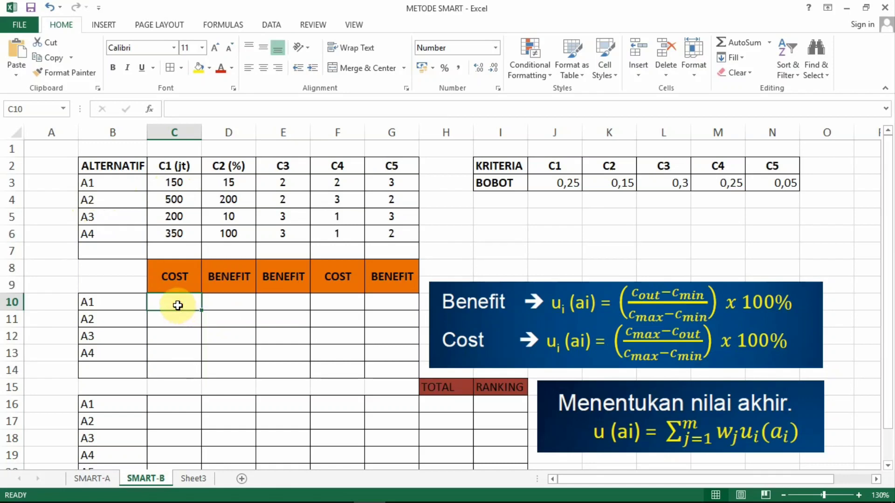
Step: Start the COST utility formula for A1 in cell C10 with the numerator =((max($C$3:$C$6))-C3)
type("=((")
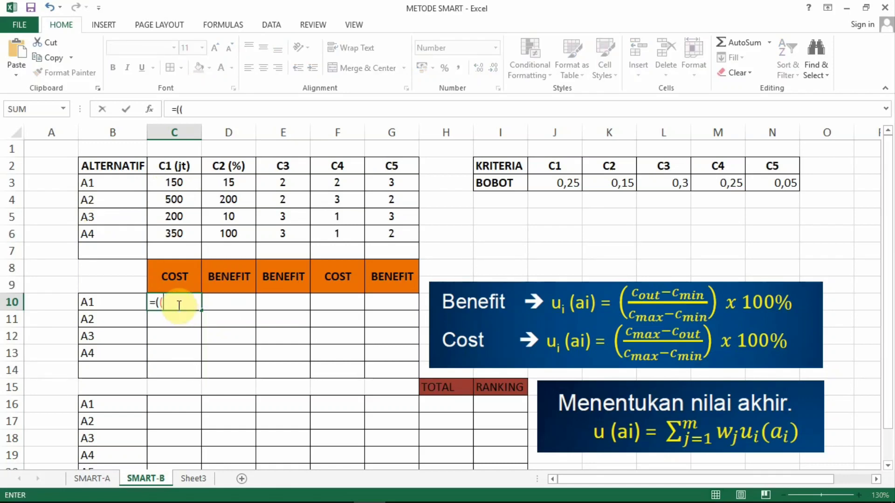
type("max(")
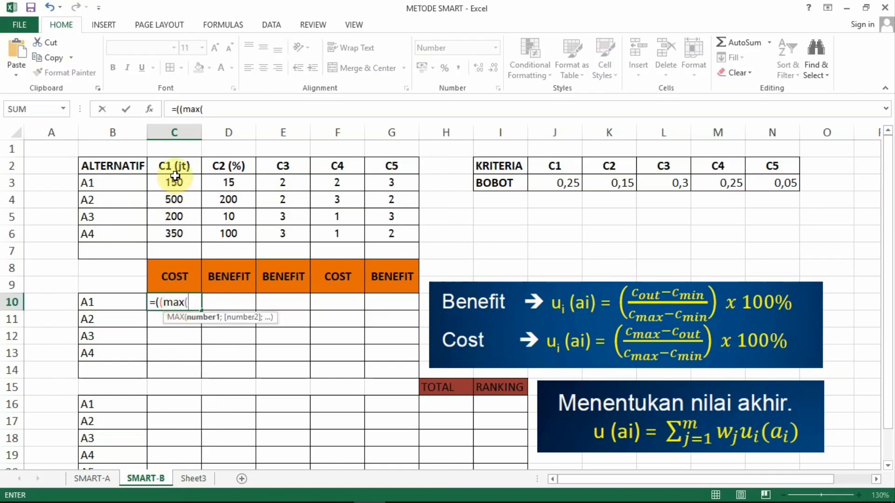
left_click_drag(179, 181, 179, 228)
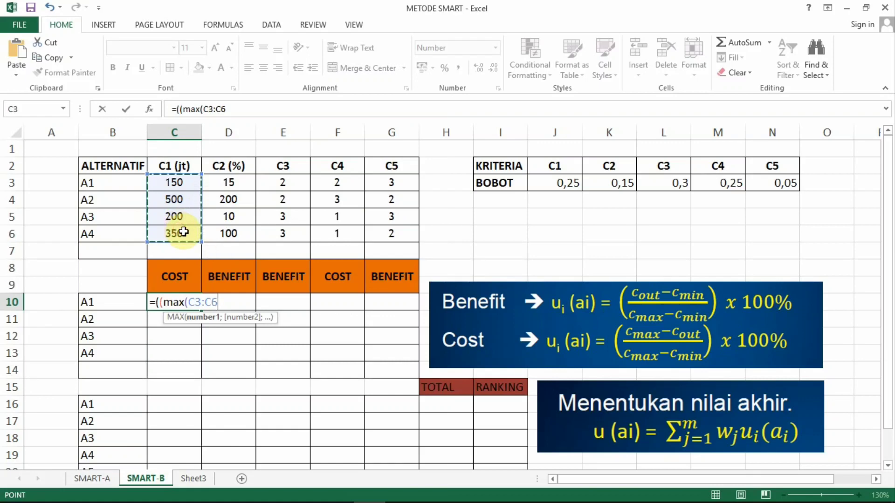
key("F4")
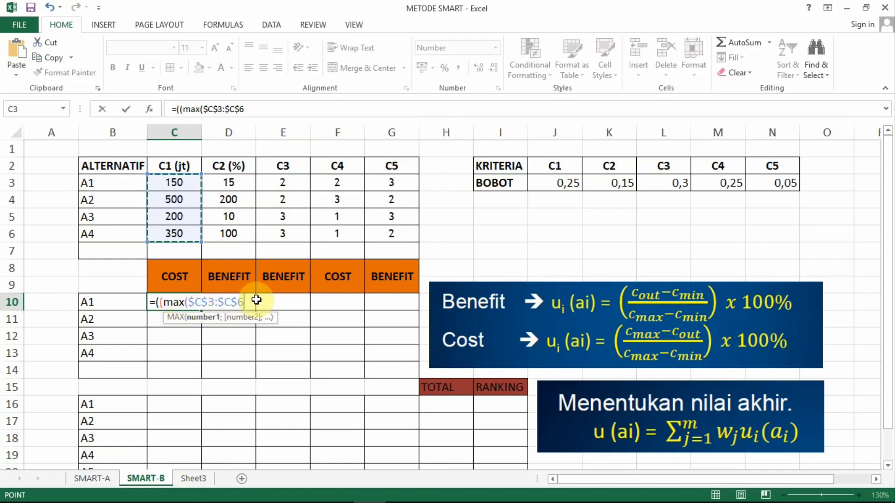
type(")")
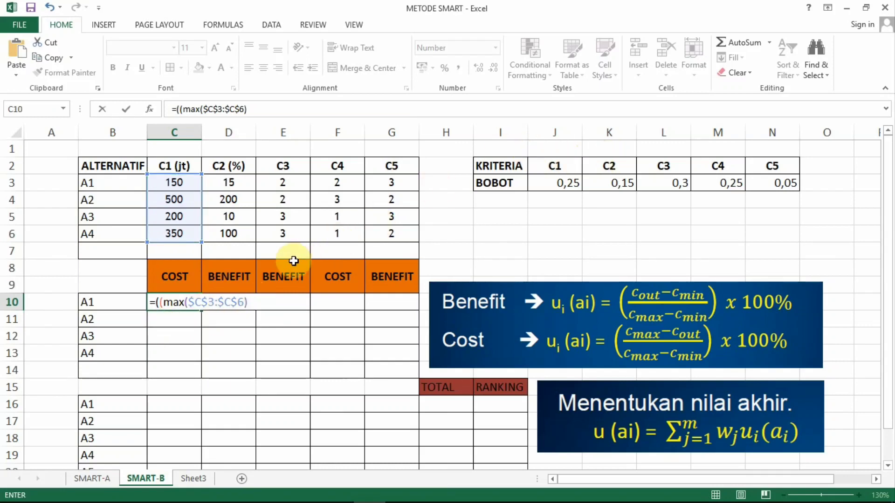
type(")")
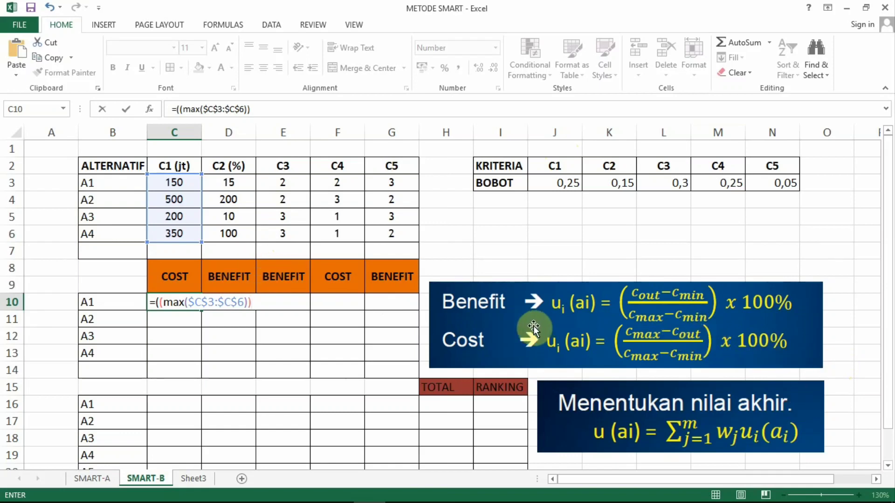
type("-")
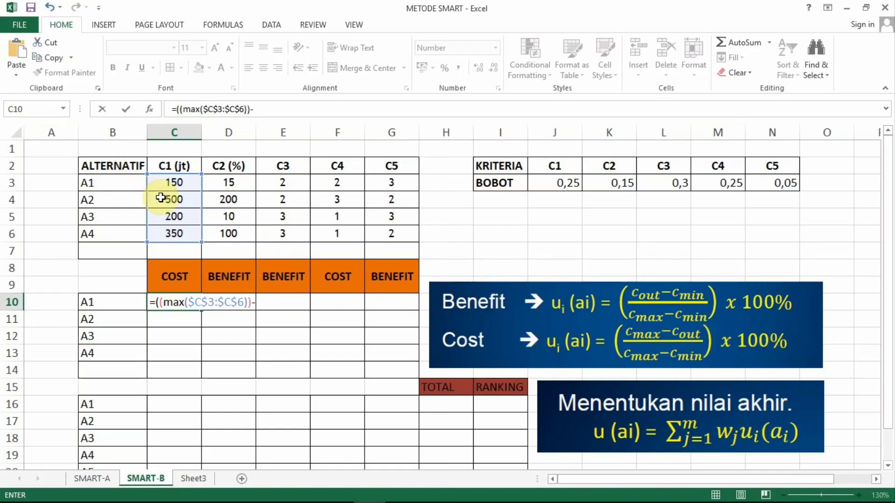
left_click(182, 183)
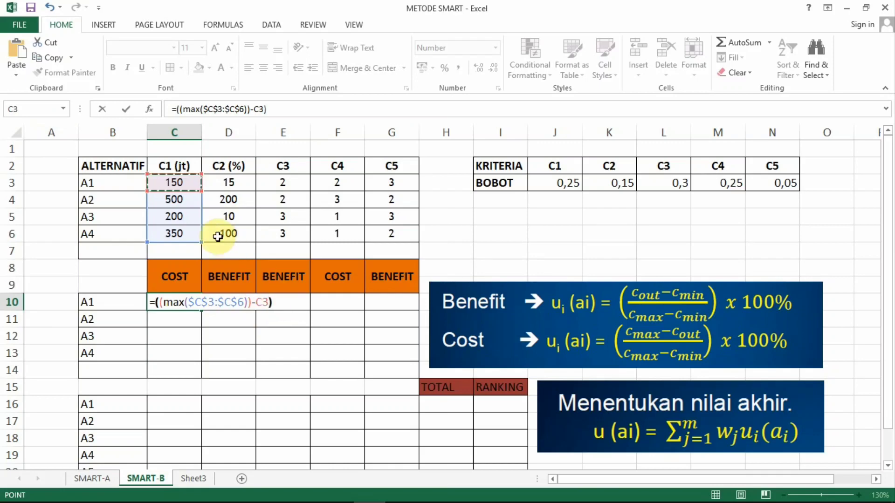
type(")/")
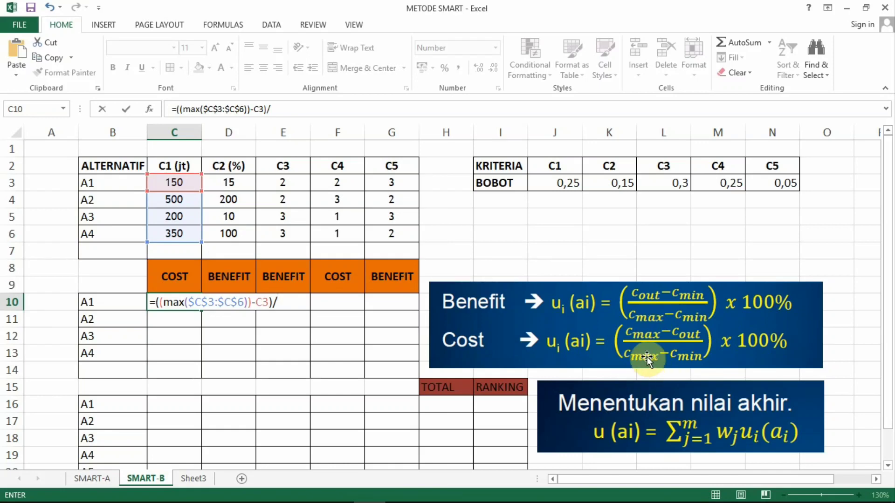
type("((max")
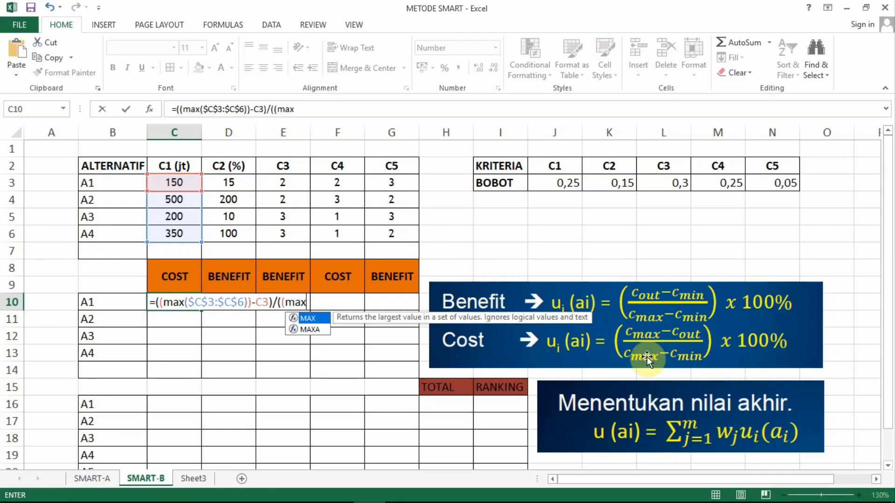
type("(")
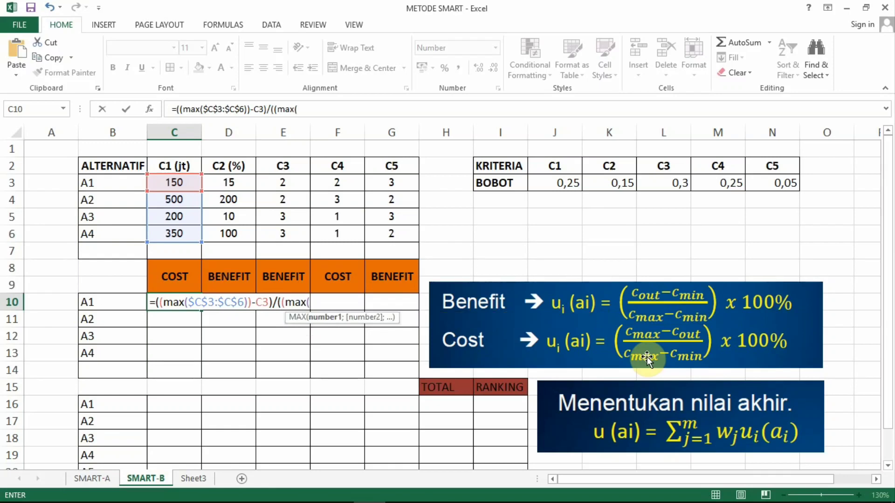
Step: Continue the C10 formula by dividing by the start of the denominator, /((max($C$3:$C$6)), with absolute references
left_click_drag(180, 179, 178, 230)
key("F4")
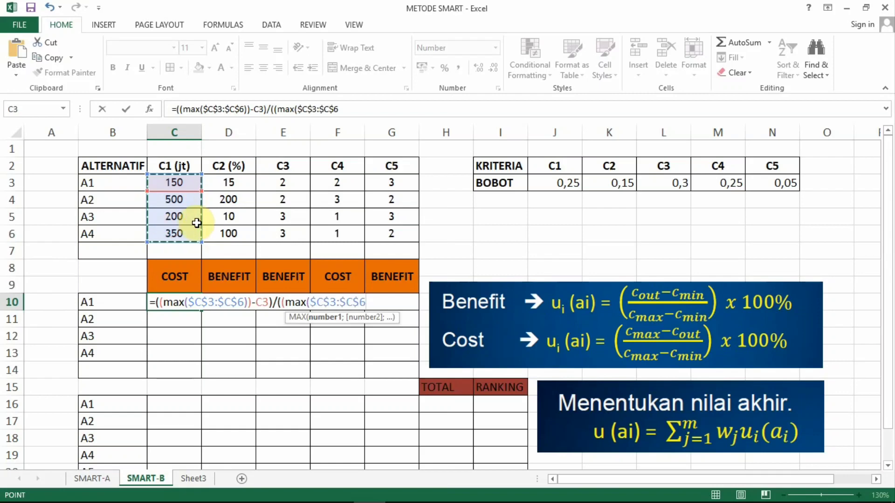
type(")")
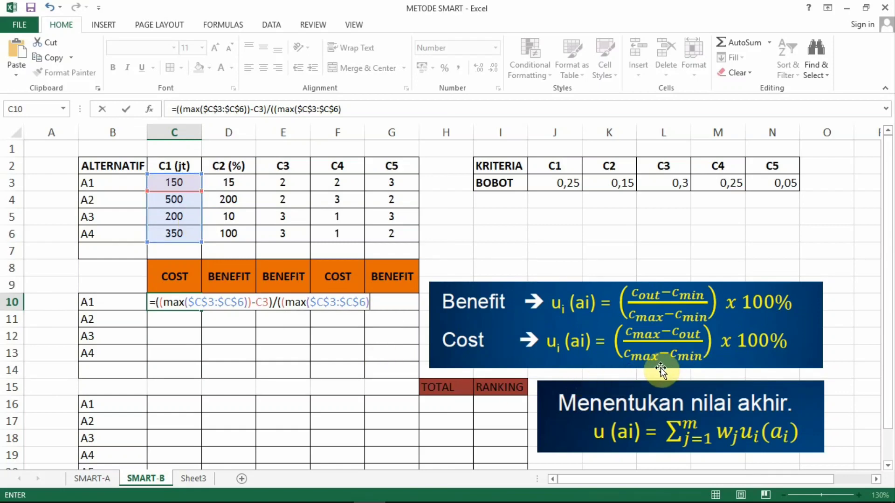
type(")-(min(")
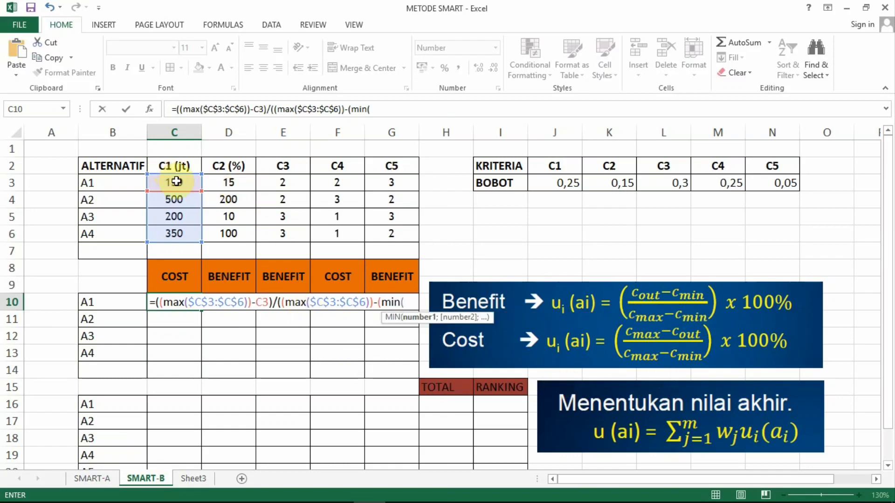
Step: Complete the C10 formula with -(min($C$3:$C$6)))*100% and fill it down through C13 for A2 to A4
left_click_drag(176, 182, 176, 239)
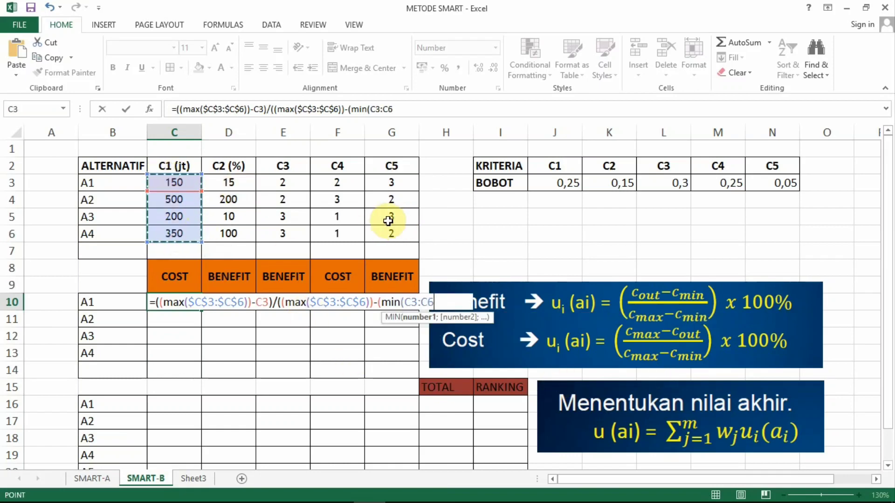
key("F4")
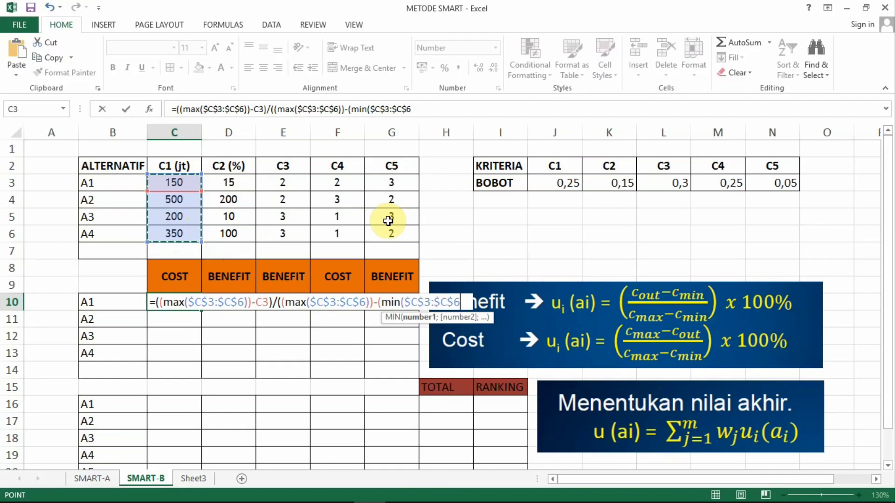
type(")")
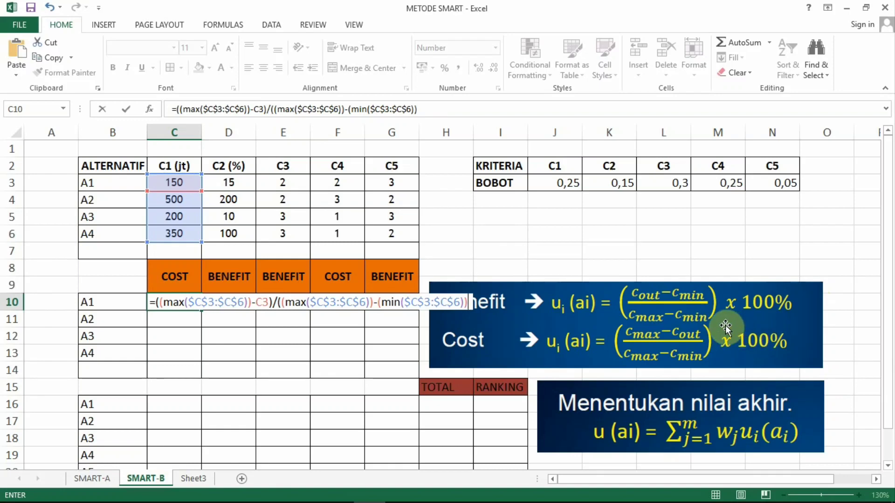
type(")*100")
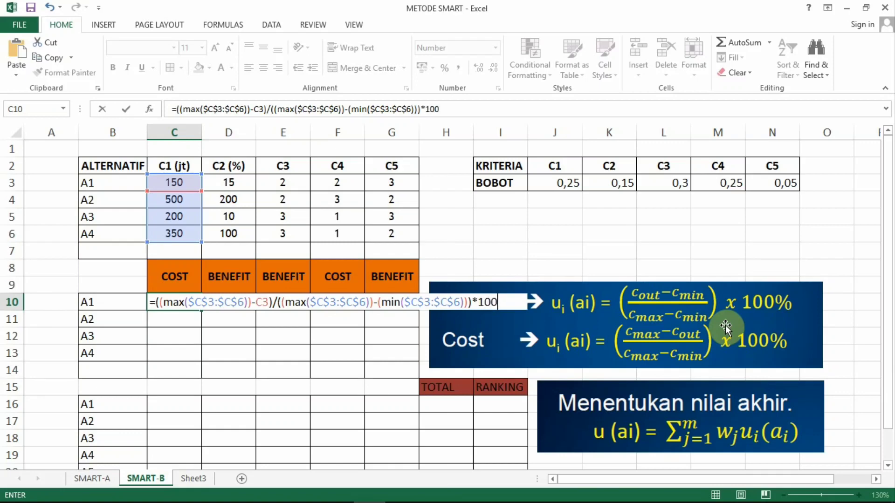
type("%")
key("Return")
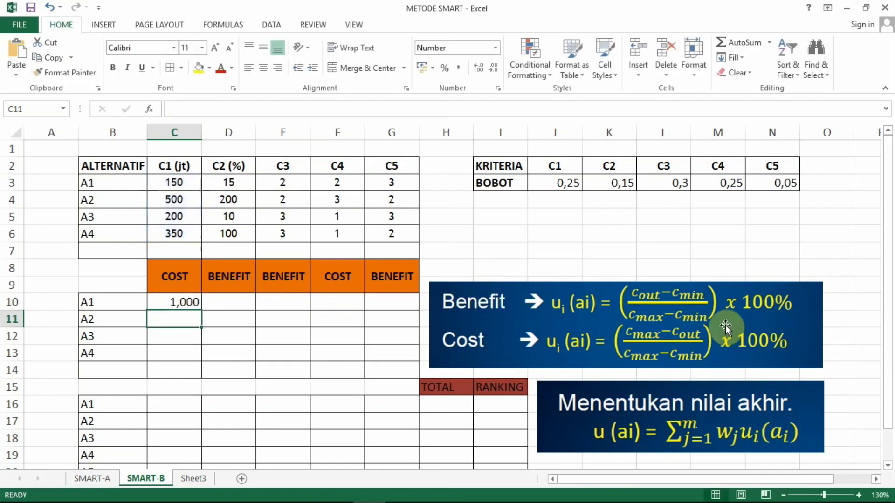
left_click(162, 302)
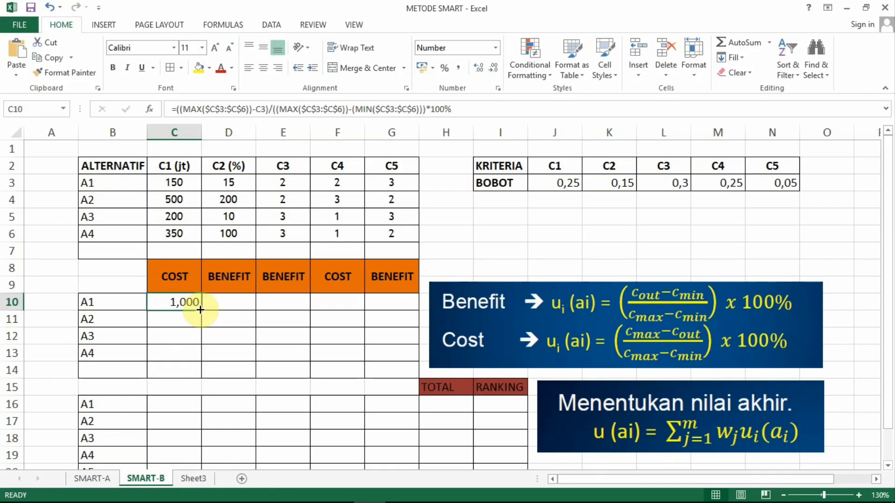
left_click_drag(201, 310, 200, 362)
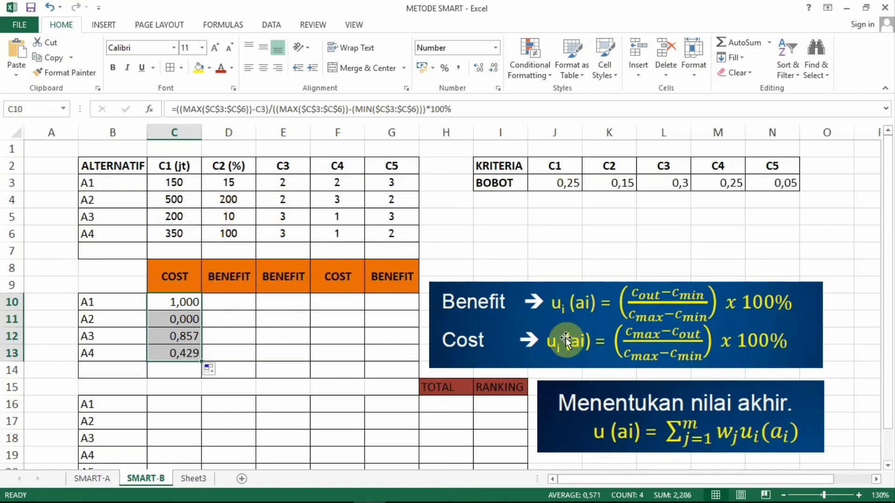
Step: Start the C2 BENEFIT utility formula for A1 in cell D10 with the numerator =((D3-(min($D$3:$D$6)))/
left_click(224, 307)
type("+")
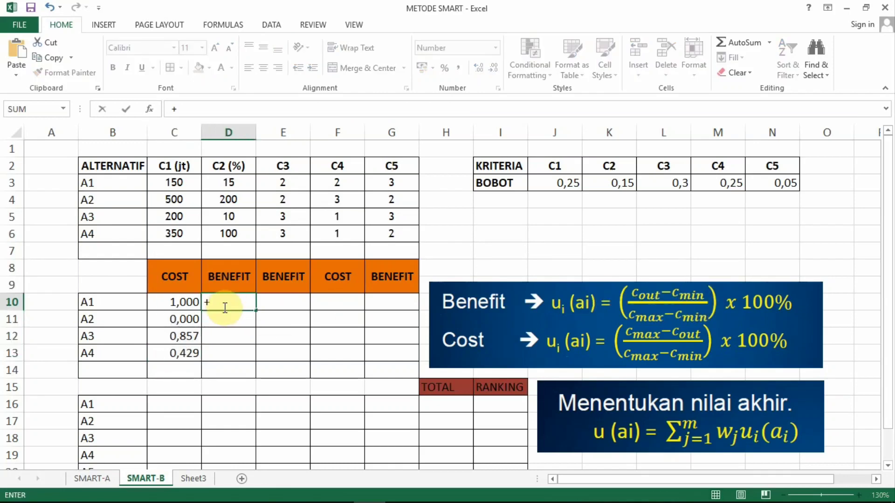
key("BackSpace")
type("=((")
left_click(229, 183)
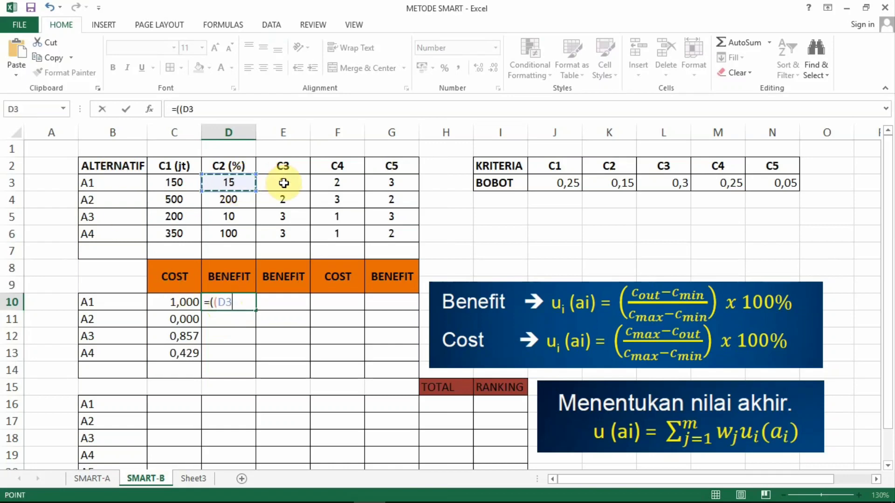
type("-")
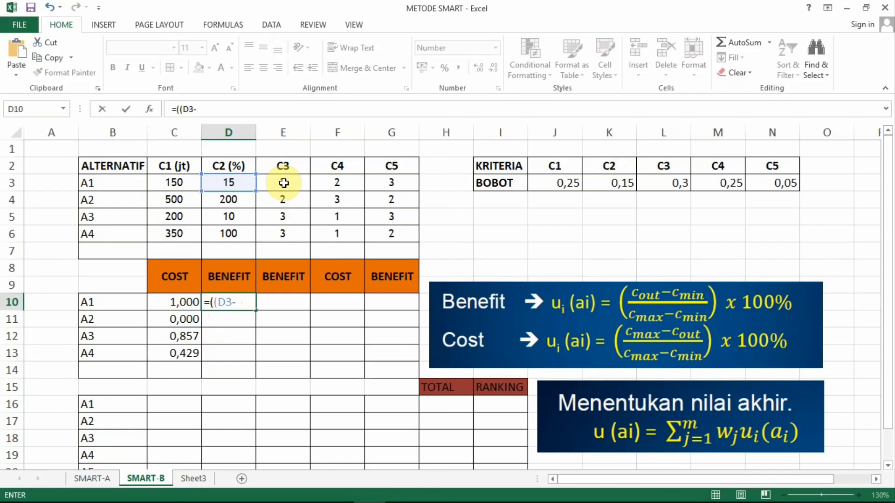
key("F2")
type("(")
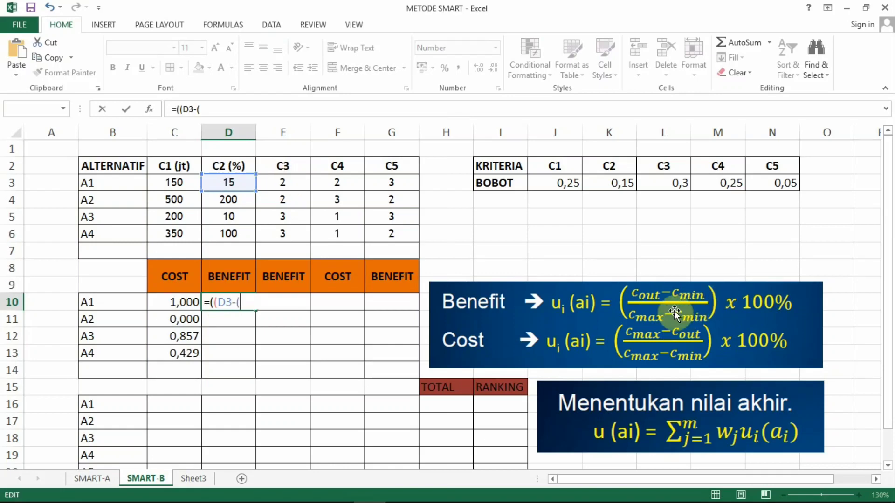
type("min(")
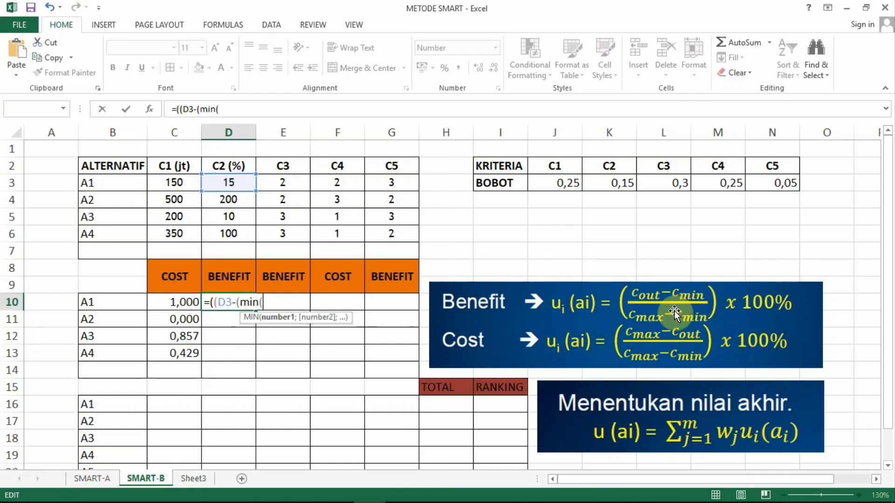
left_click_drag(228, 182, 227, 235)
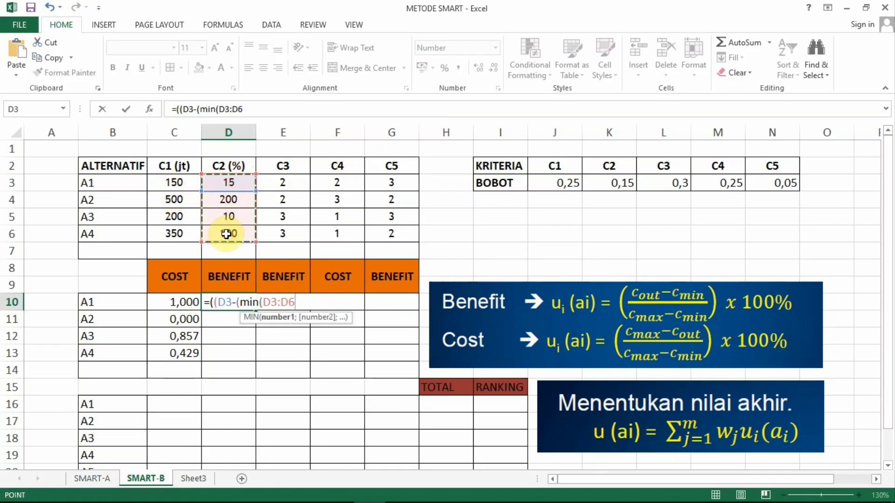
key("F4")
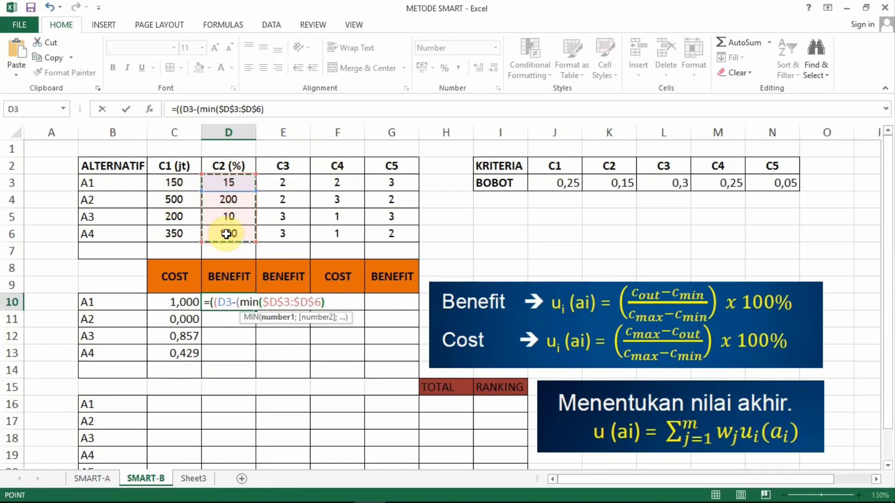
type(")))/")
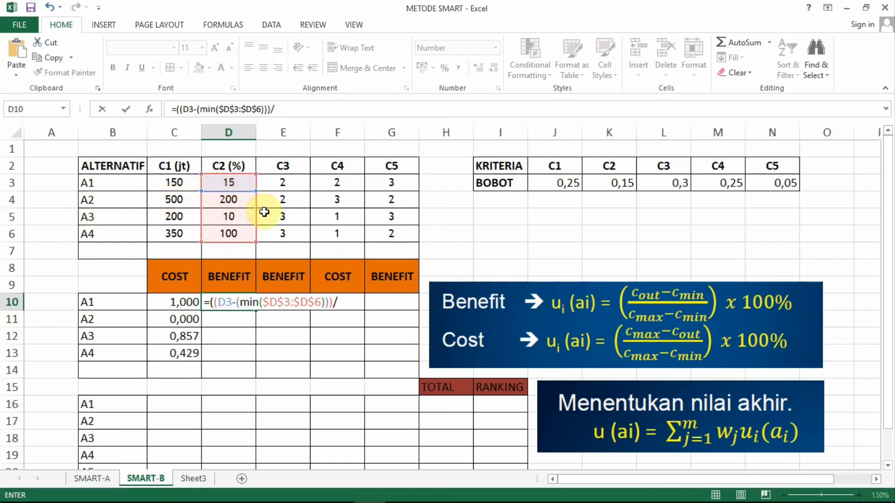
Step: Continue the D10 formula with the maximum term of the denominator, (max($D$3:$D$6)), using absolute references
type("(ma")
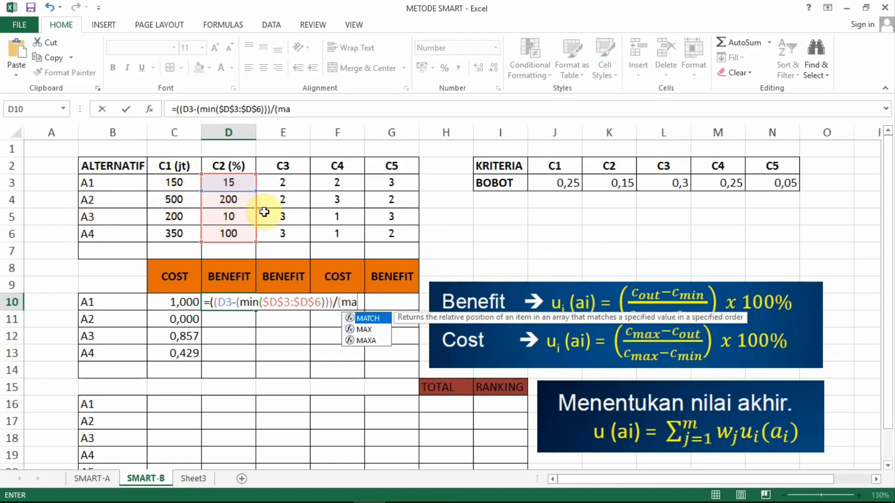
type("x")
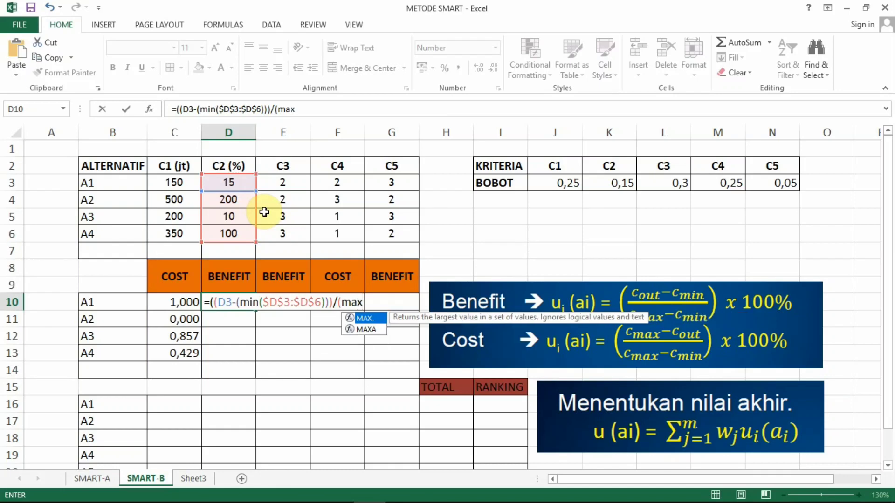
type("(")
left_click_drag(226, 182, 225, 230)
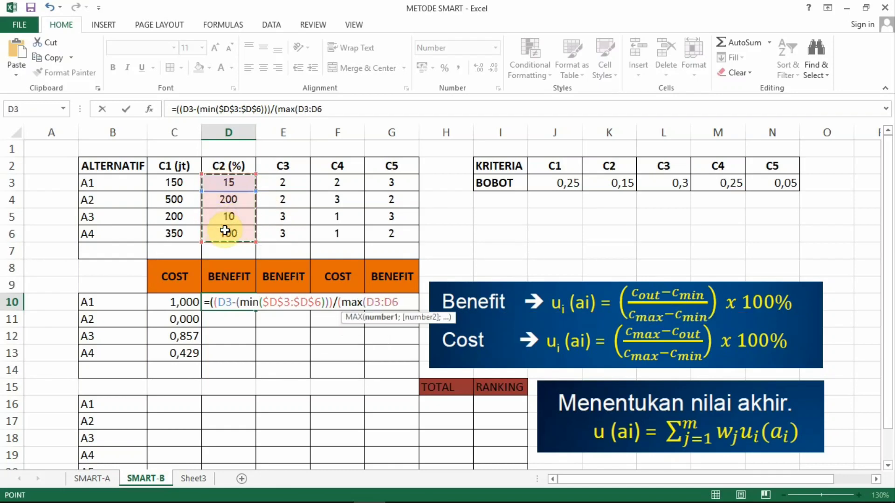
key("F4")
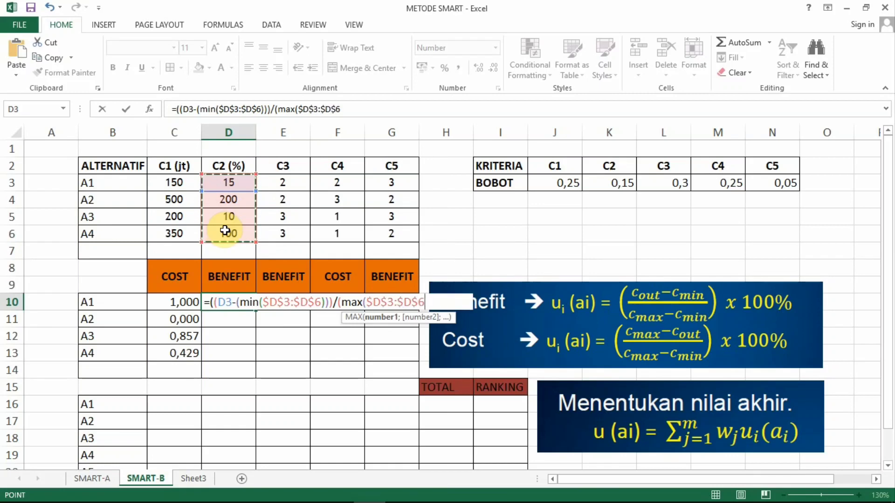
type(")")
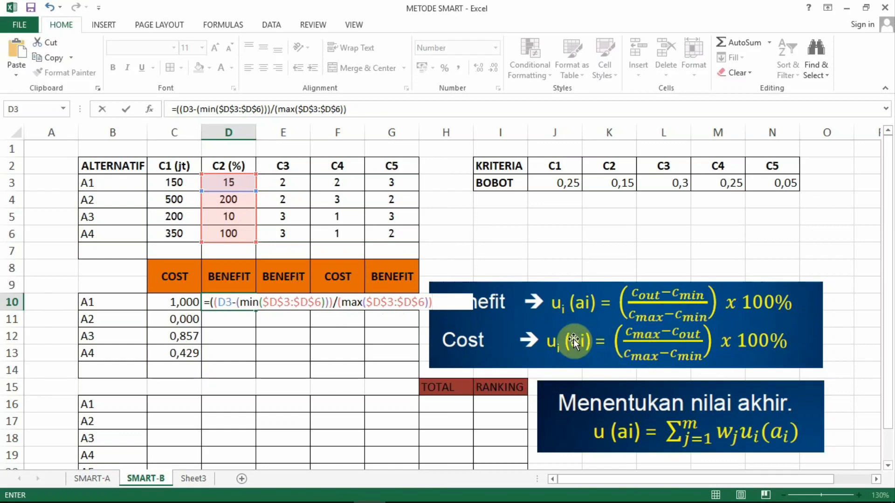
type("-")
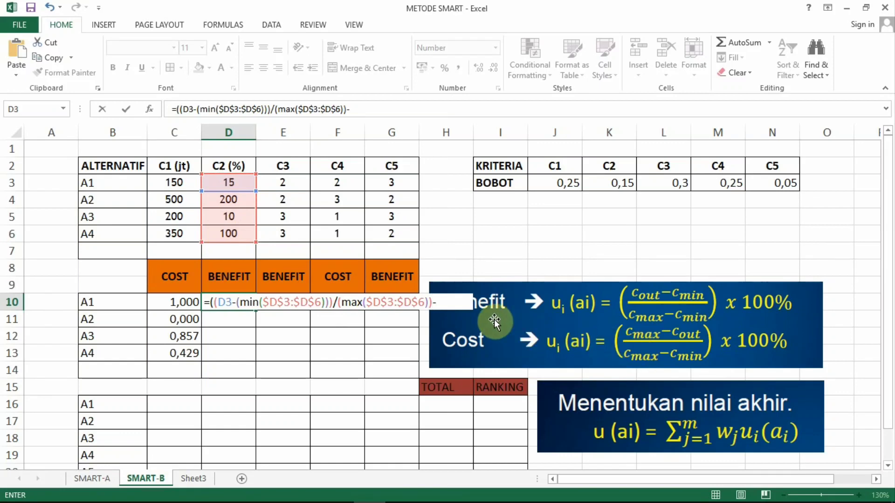
type("(min")
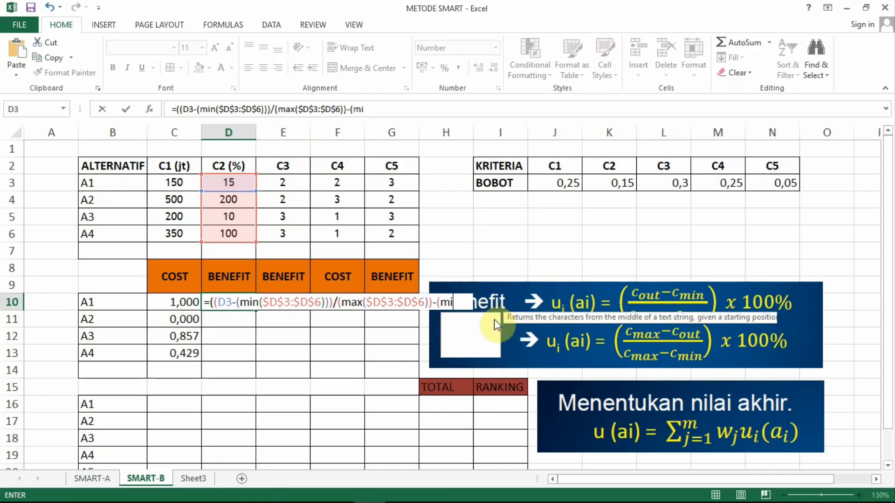
type("(")
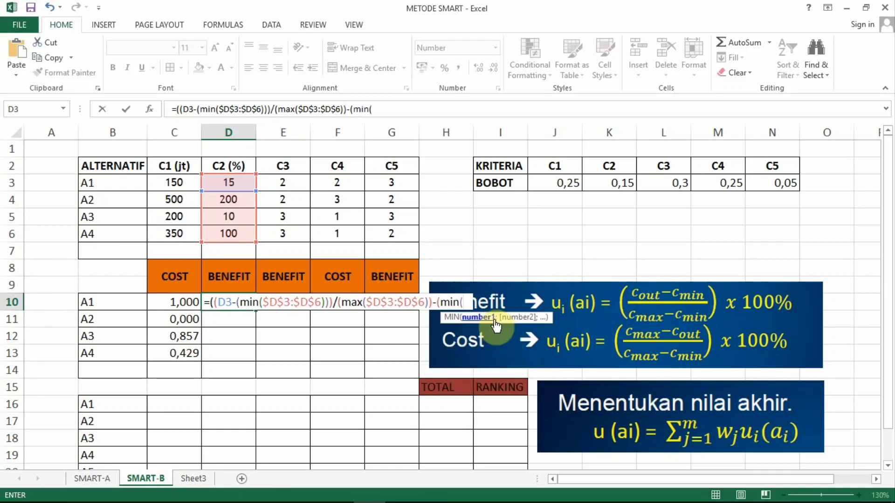
Step: Subtract the C2 minimum in the D10 denominator by adding -(min($D$3:$D$6)) with absolute references
left_click_drag(236, 177, 215, 237)
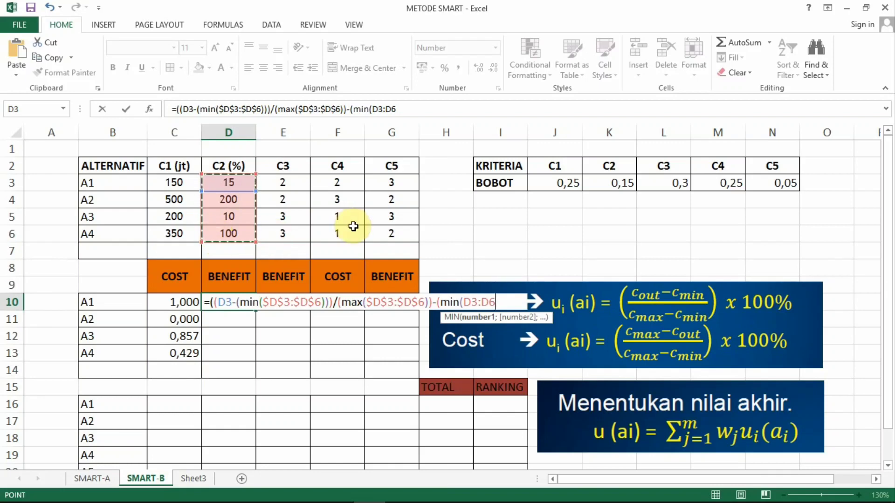
key("F4")
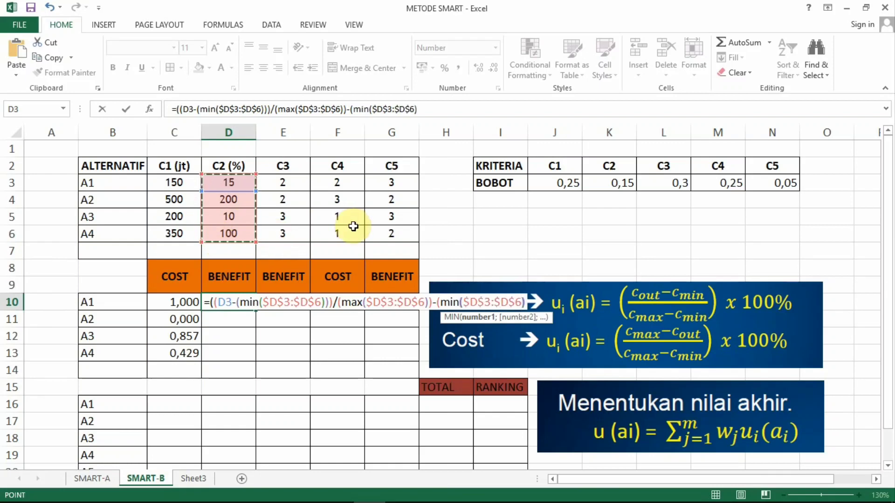
type("))")
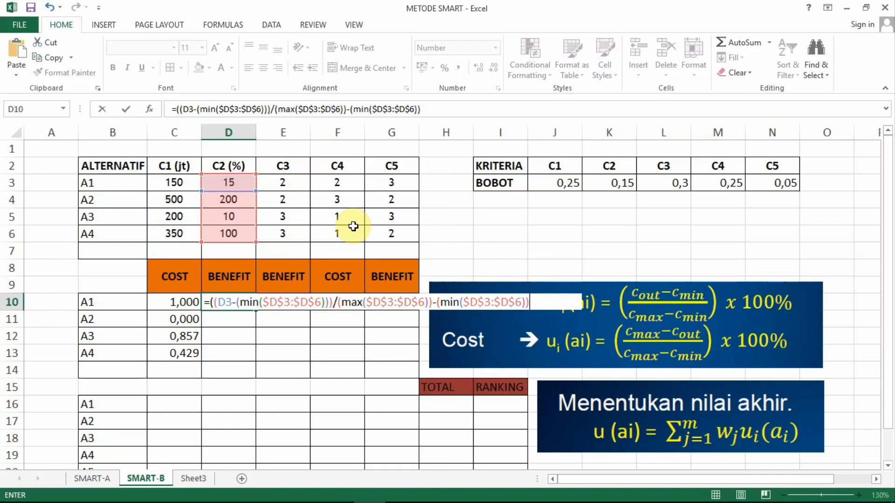
Step: Complete the D10 formula by enclosing the whole denominator in parentheses and adding *100%, and fill it down through D13 for A2 to A4
left_click(338, 302)
type("(")
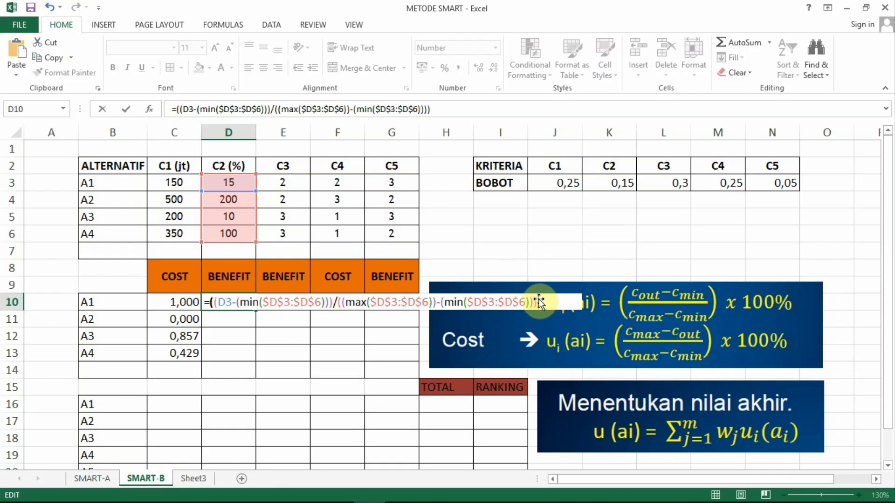
type("*")
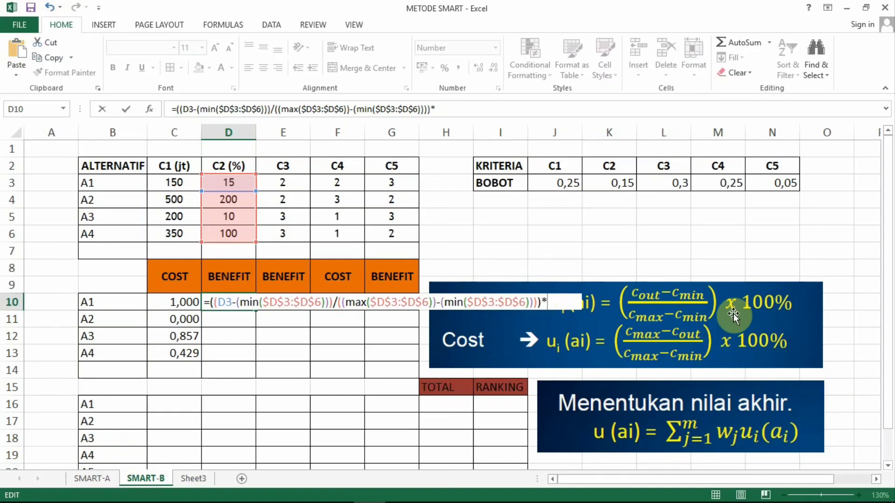
type("100")
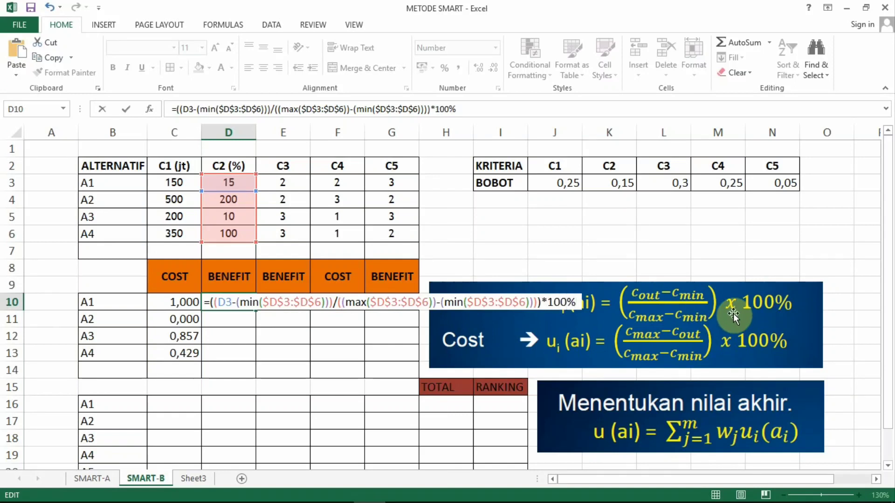
key("Return")
left_click(226, 301)
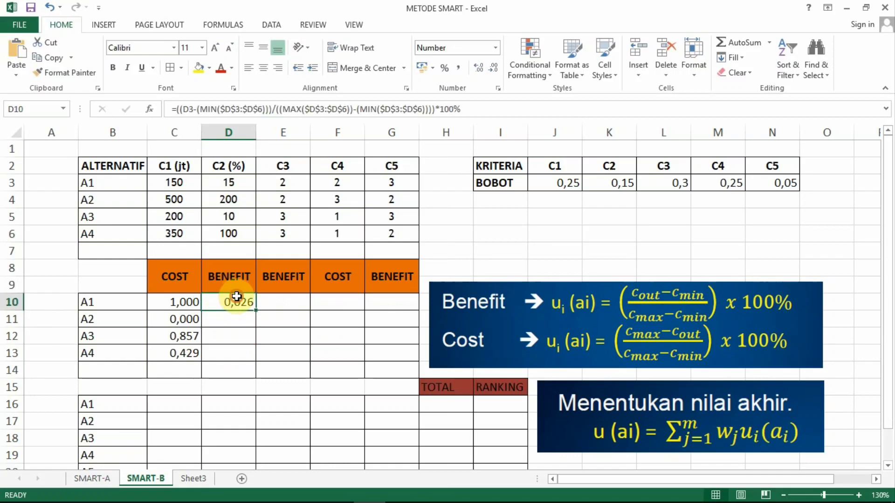
left_click_drag(254, 310, 250, 360)
Step: Start the C3 BENEFIT utility formula for A1 in cell E10 with the numerator =((E3-(min($E$3:$E$6)))/
left_click(294, 312)
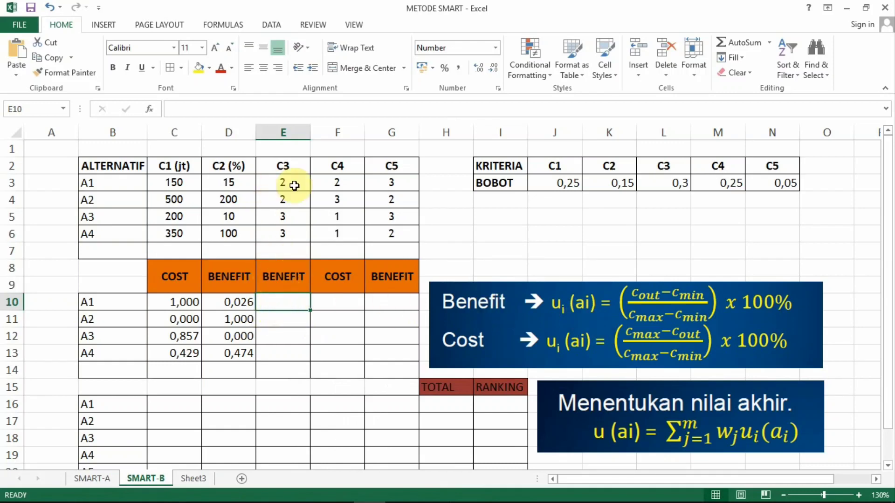
type("=")
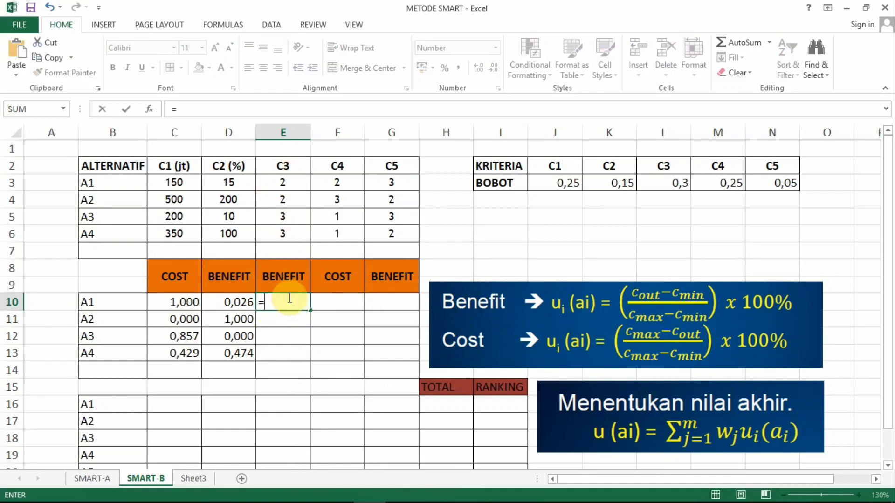
type("((")
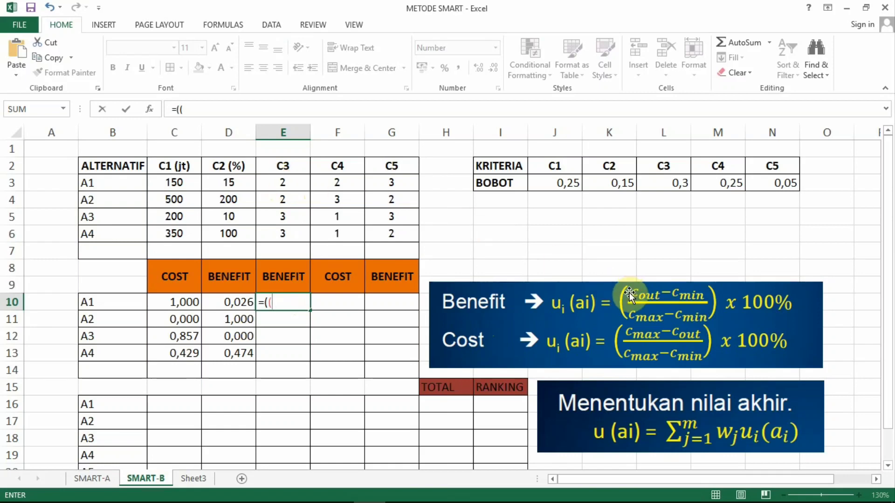
left_click(293, 182)
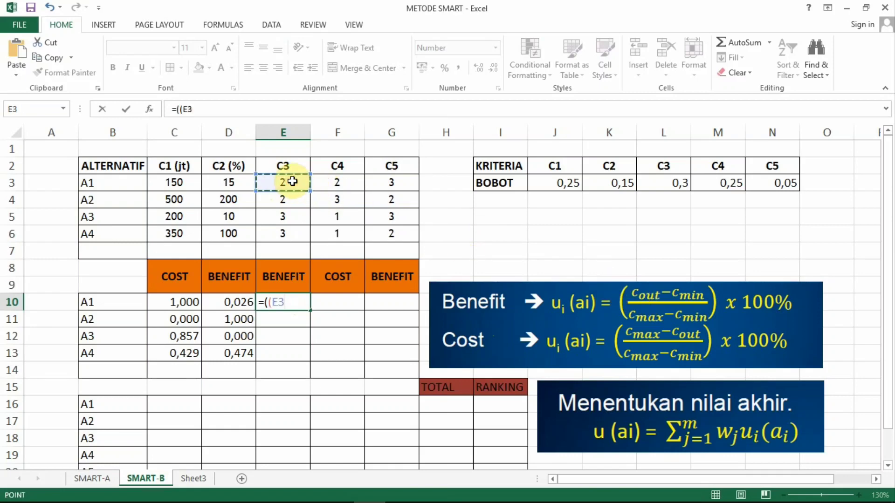
type("-(")
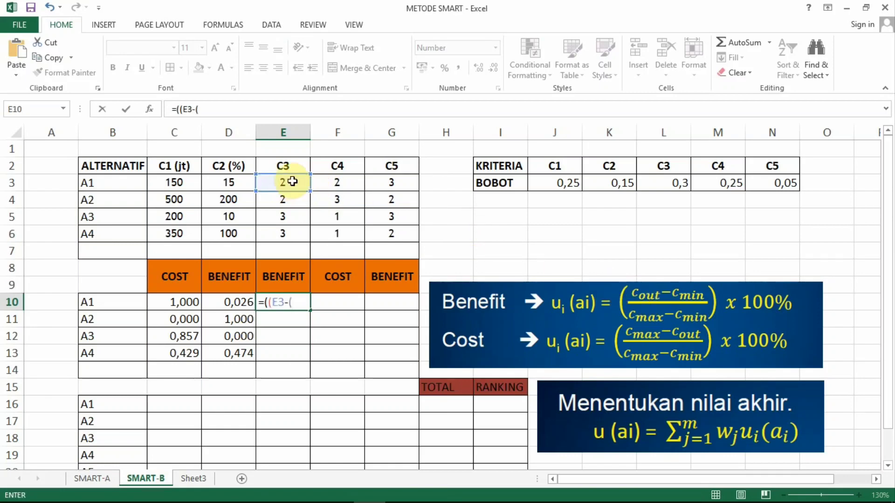
type("min")
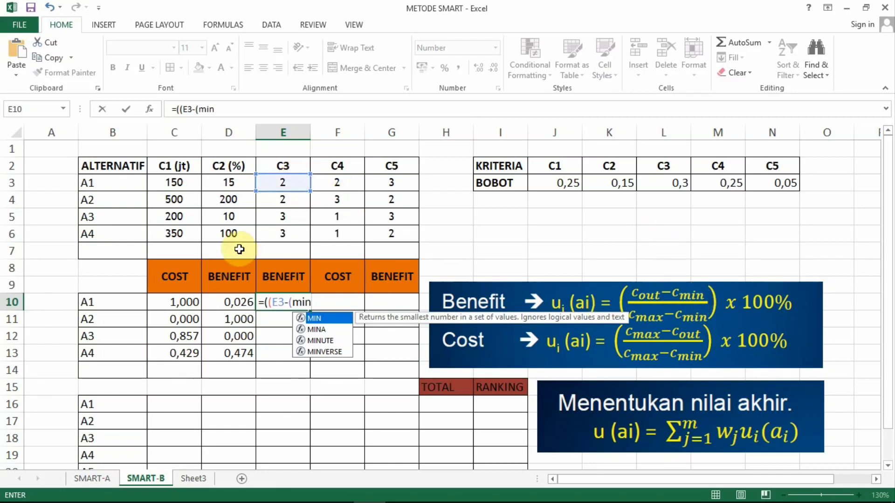
type("(")
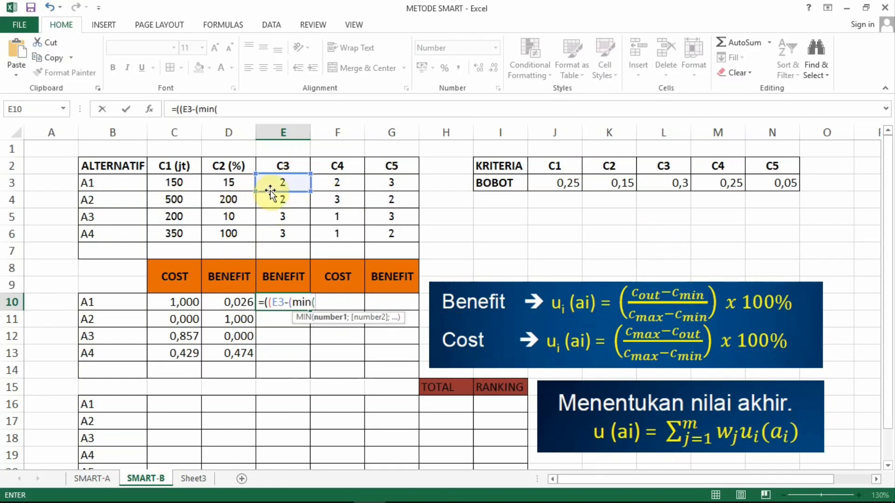
left_click_drag(273, 180, 282, 234)
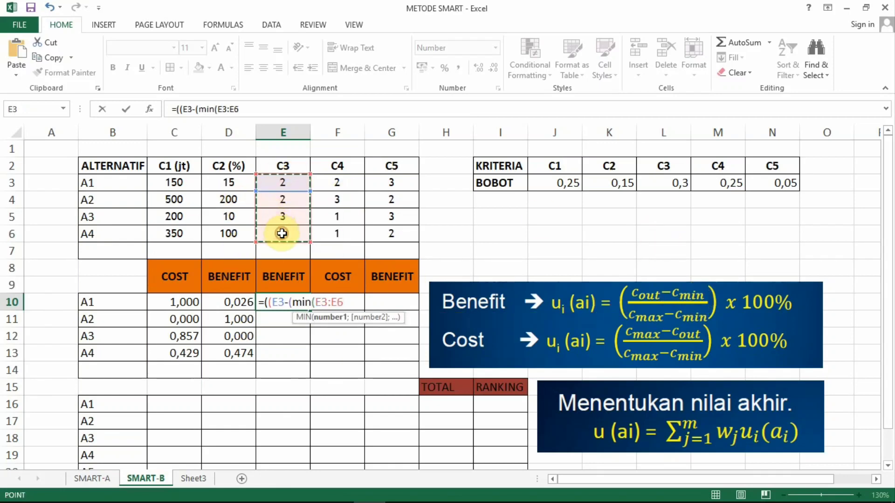
key("F4")
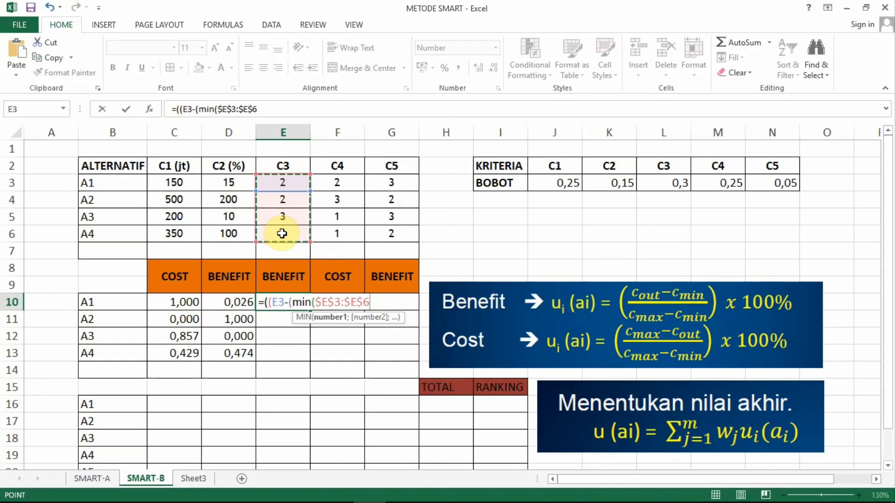
type("))")
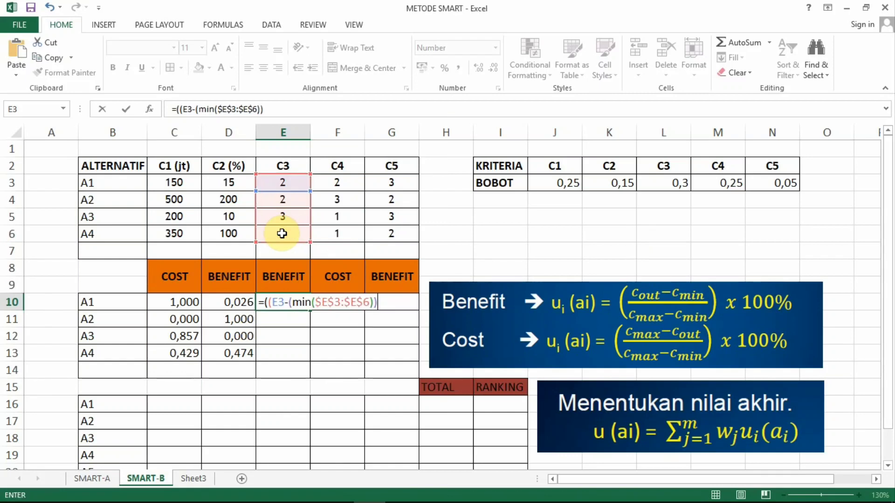
type("/")
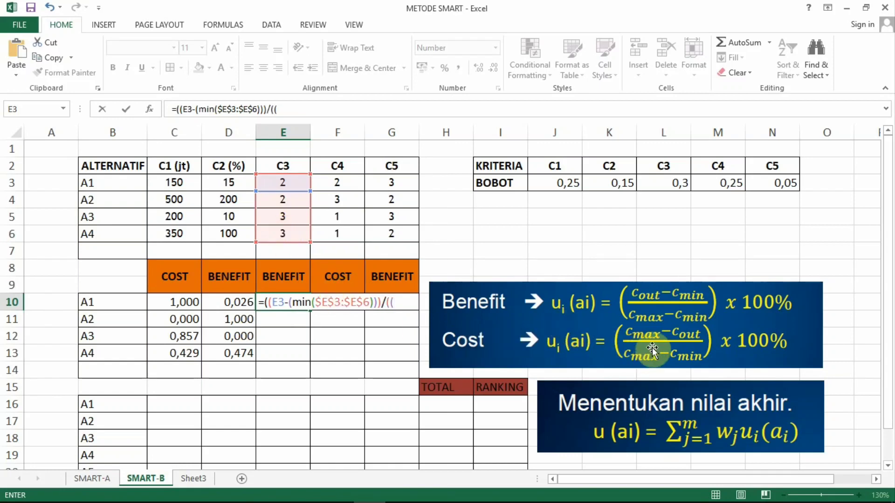
Step: Continue the E10 formula with the start of the denominator, ((max($E$3:$E$6))-, using absolute references
type("((")
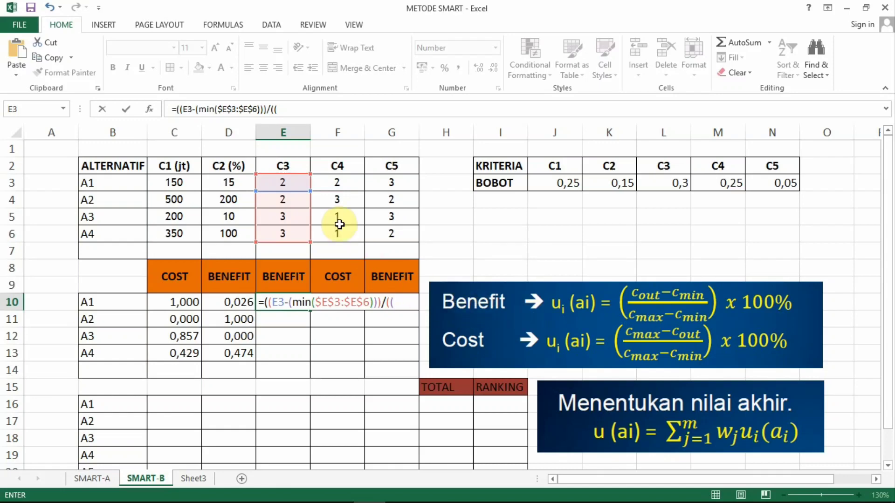
type("max")
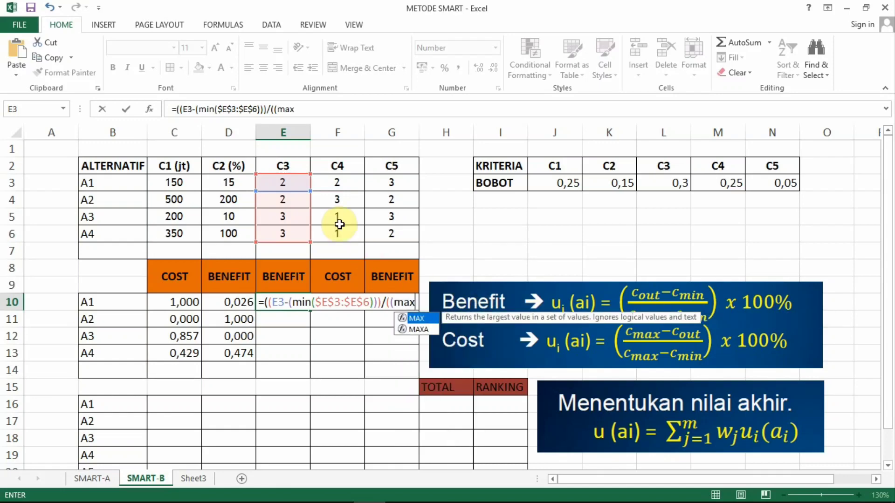
type("(")
left_click_drag(287, 183, 291, 233)
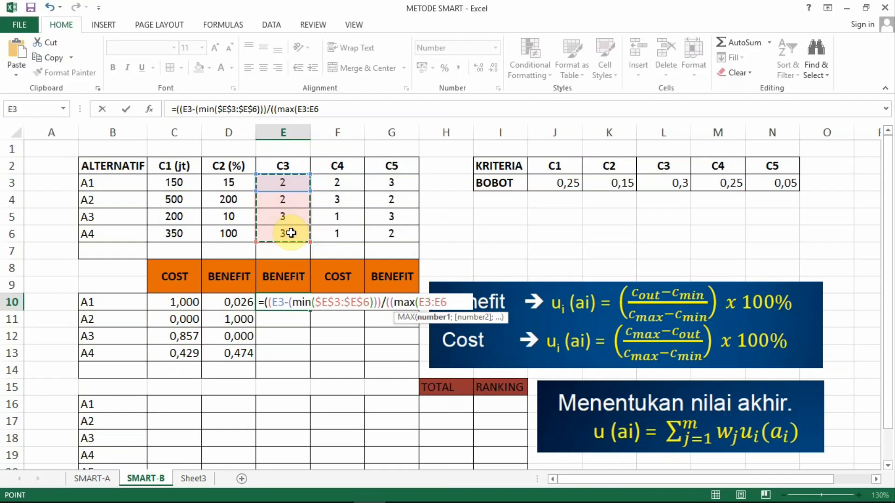
key("F4")
type(")")
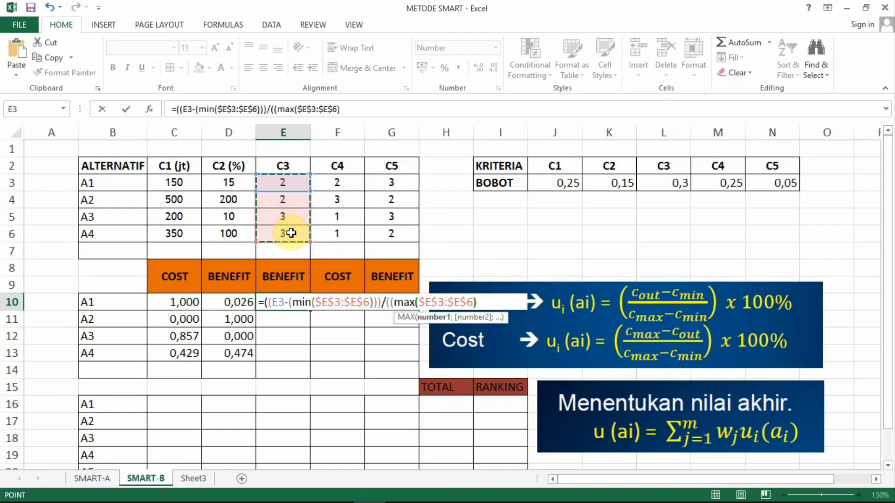
type(")-")
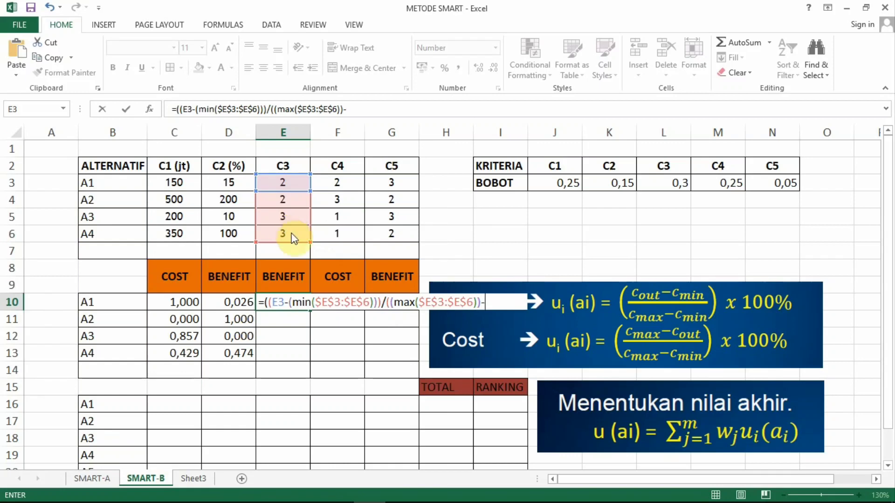
type("(min")
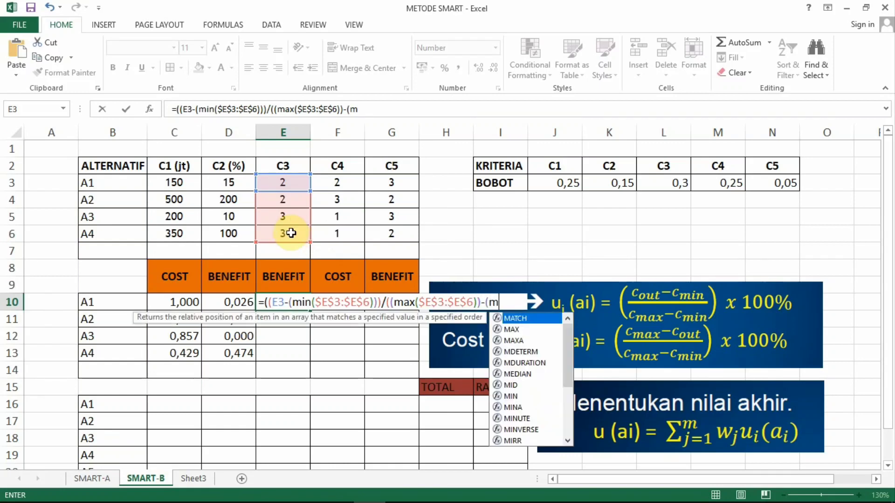
type("(")
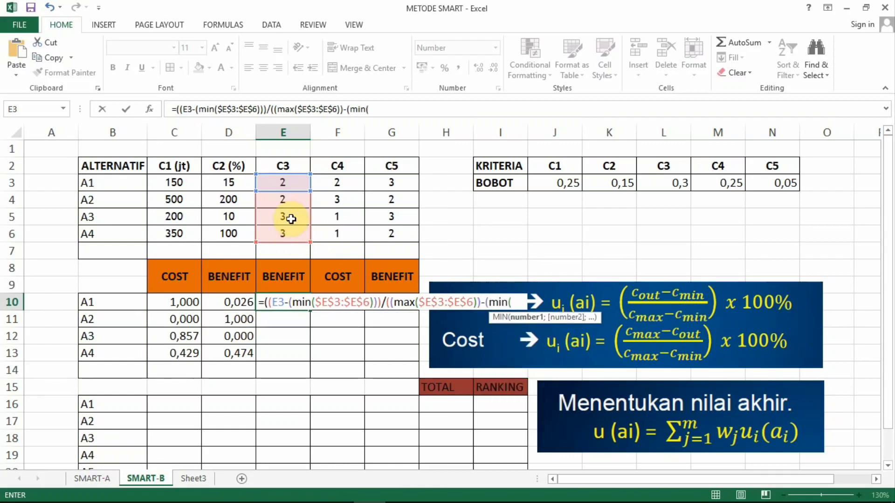
Step: Subtract the C3 minimum in the E10 denominator by adding (min($E$3:$E$6)) with absolute references
left_click_drag(287, 183, 290, 234)
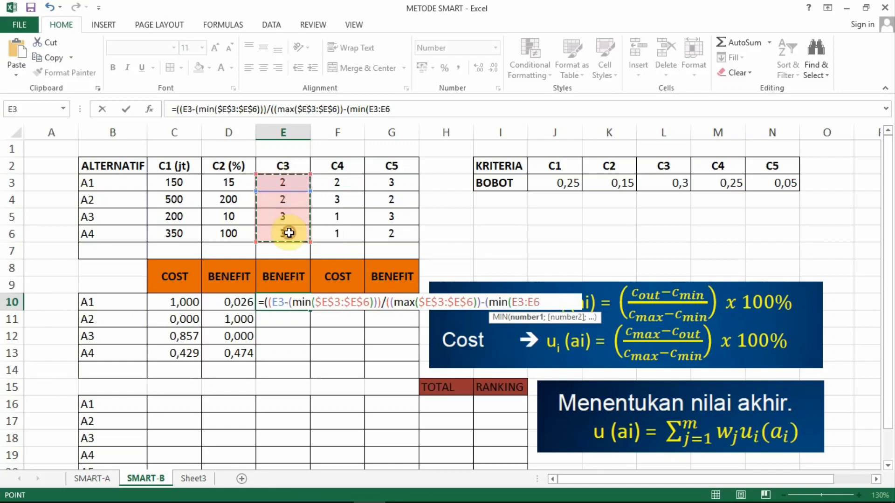
key("F4")
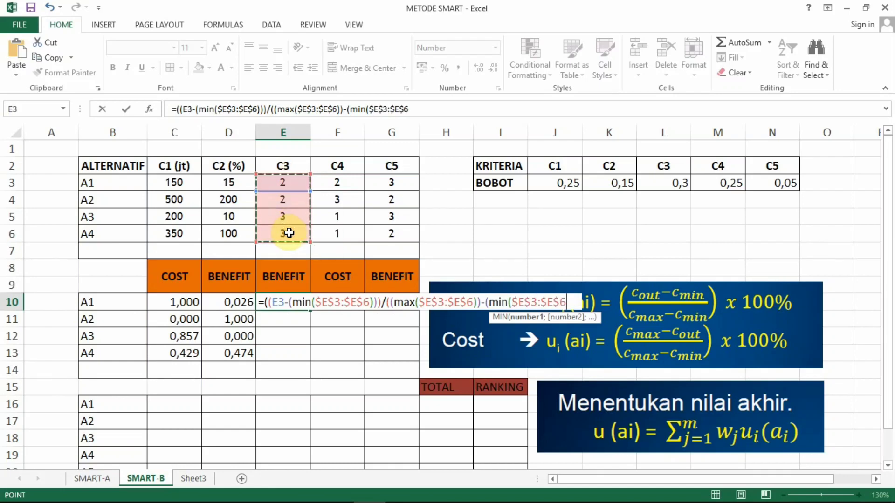
type(")")
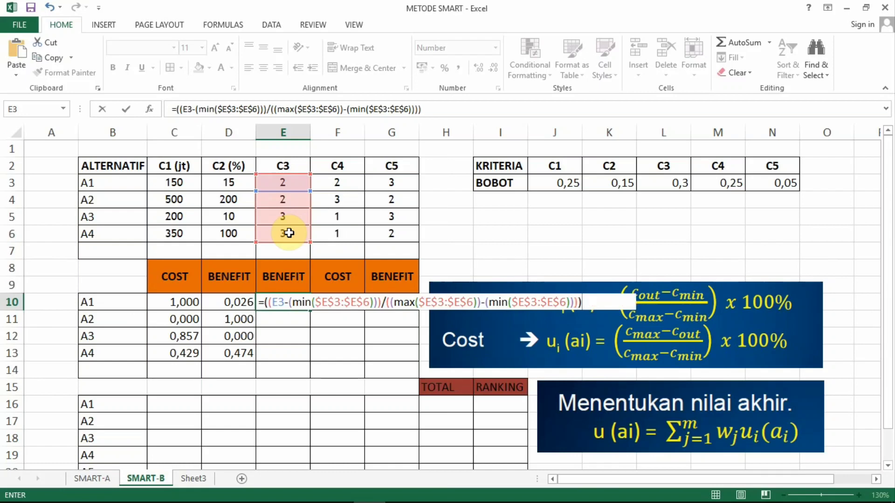
type(")))*100%")
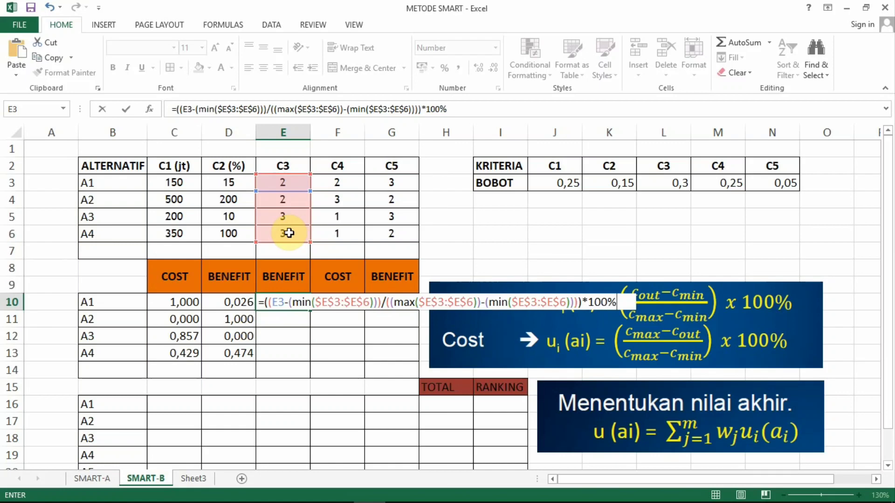
Step: Complete the E10 formula by closing the denominator's parentheses and adding *100%, and fill it down through E13 for A2 to A4
key("Return")
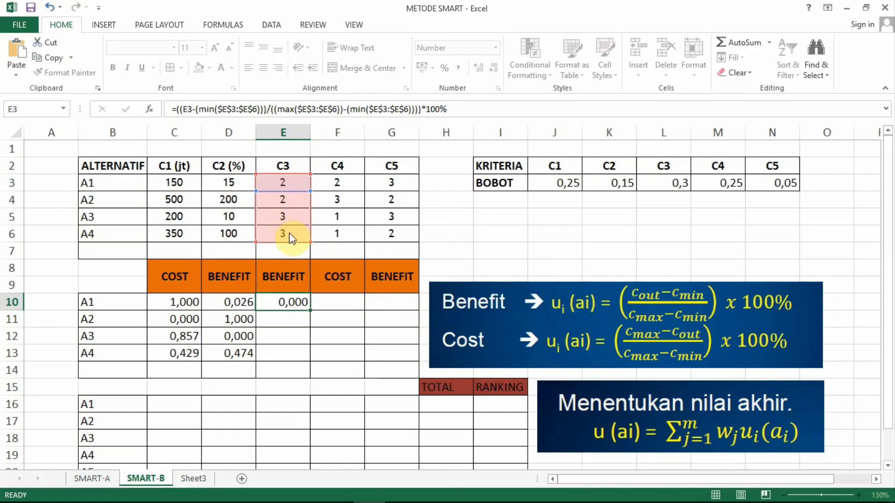
left_click(289, 301)
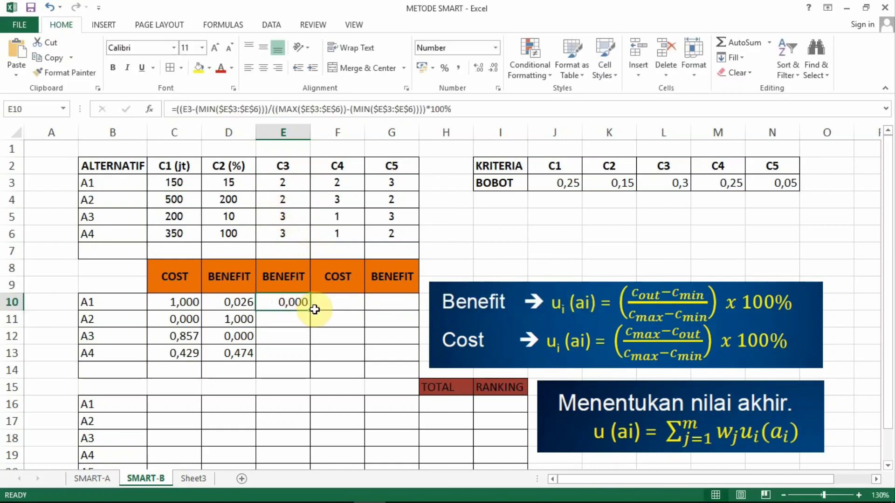
left_click_drag(310, 310, 301, 360)
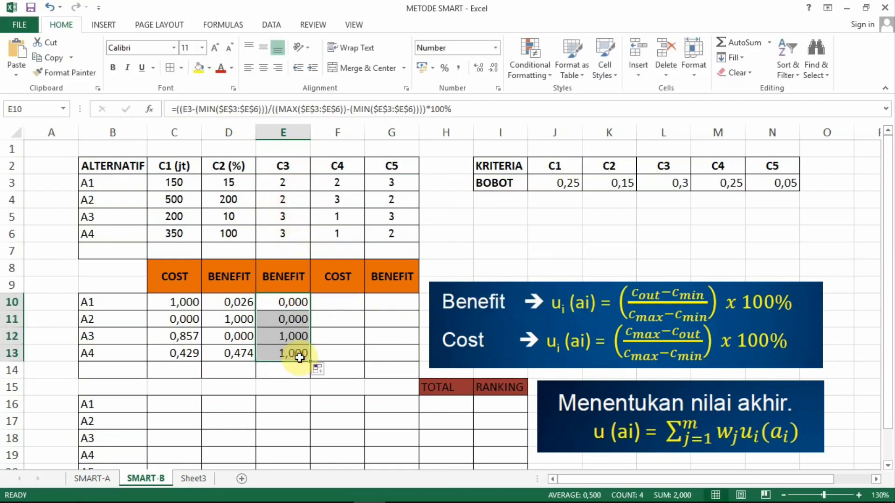
Step: Start the C4 COST utility formula for A1 in cell F10 with the numerator =(((max($F$3:$F$6))-F3)/
left_click(349, 302)
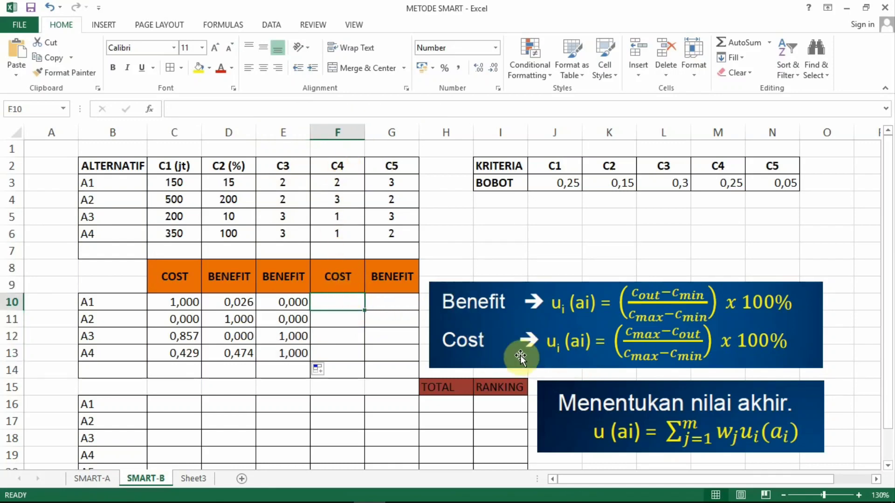
type("=")
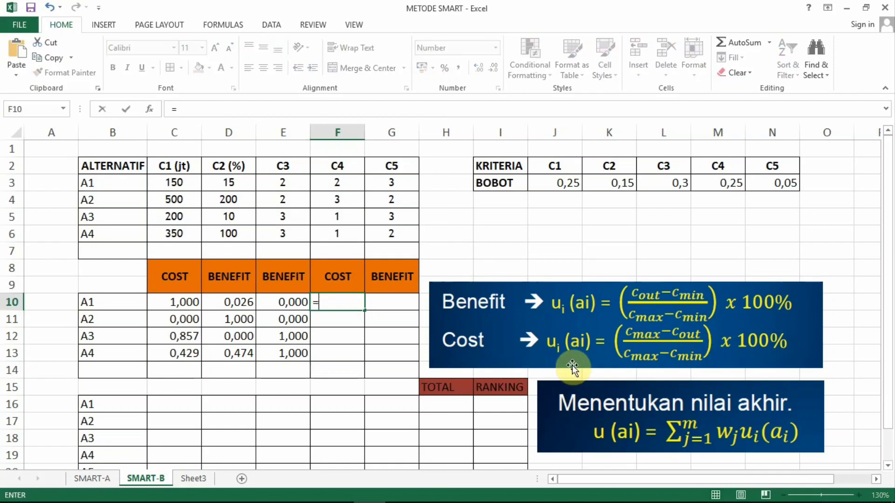
type("(((")
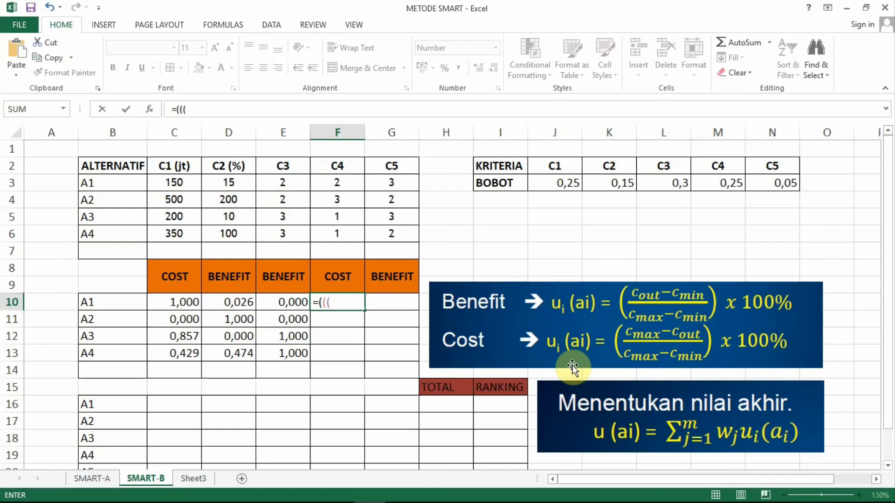
type("max")
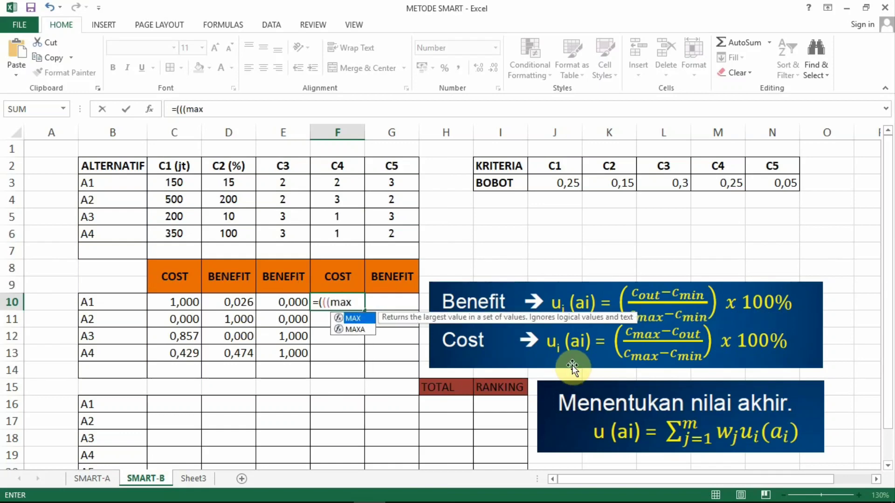
type("(")
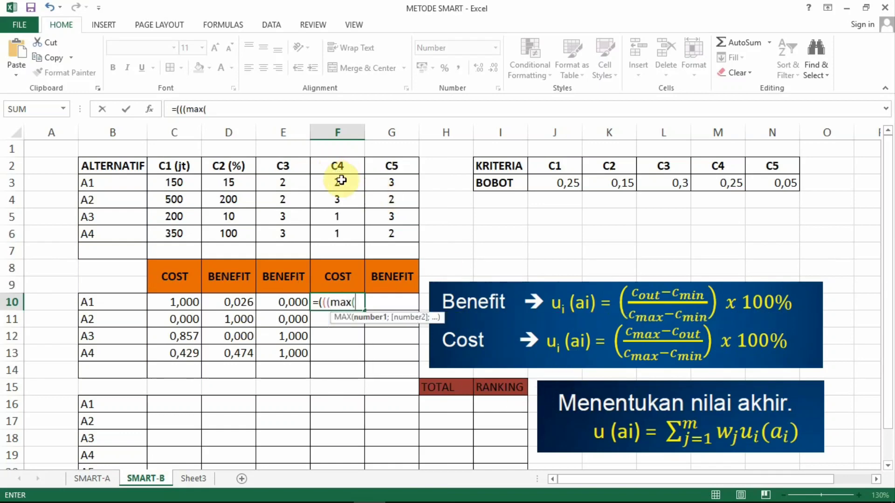
left_click_drag(340, 177, 340, 224)
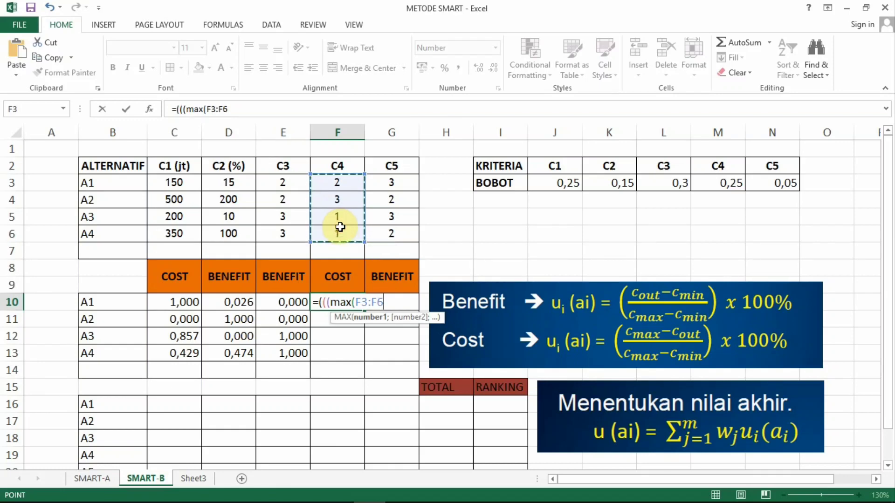
key("F4")
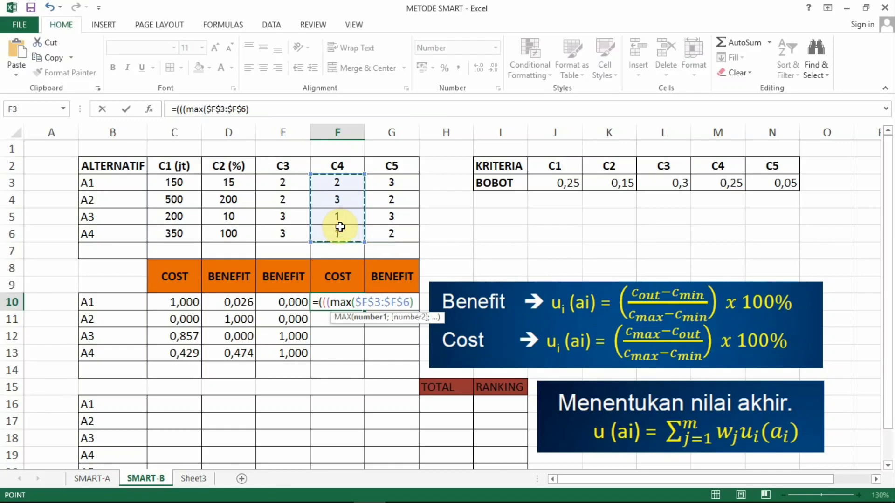
type(")")
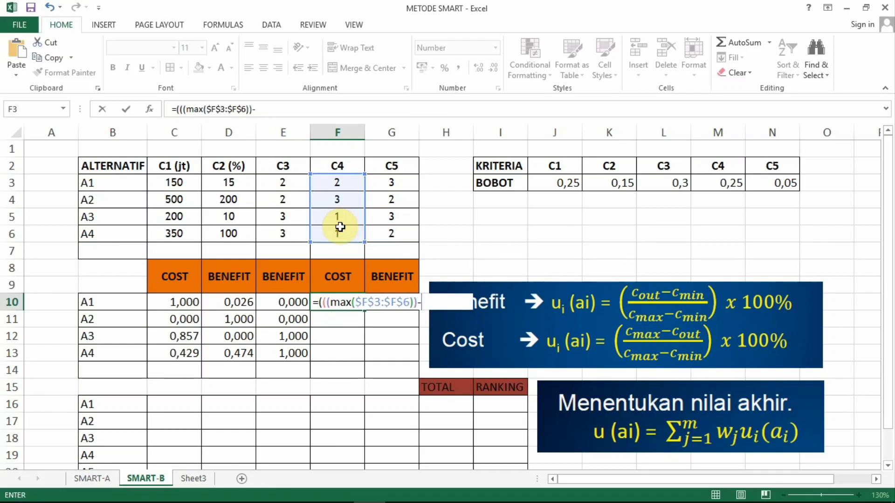
type("-")
left_click(338, 181)
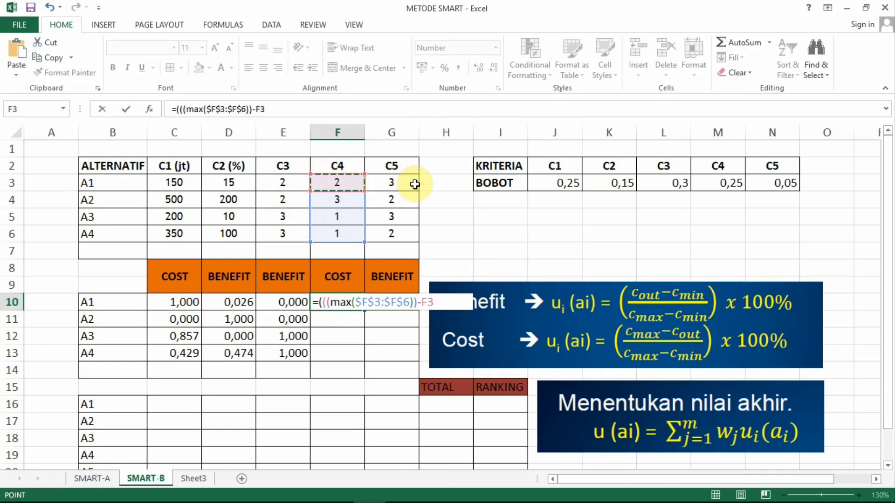
type(")")
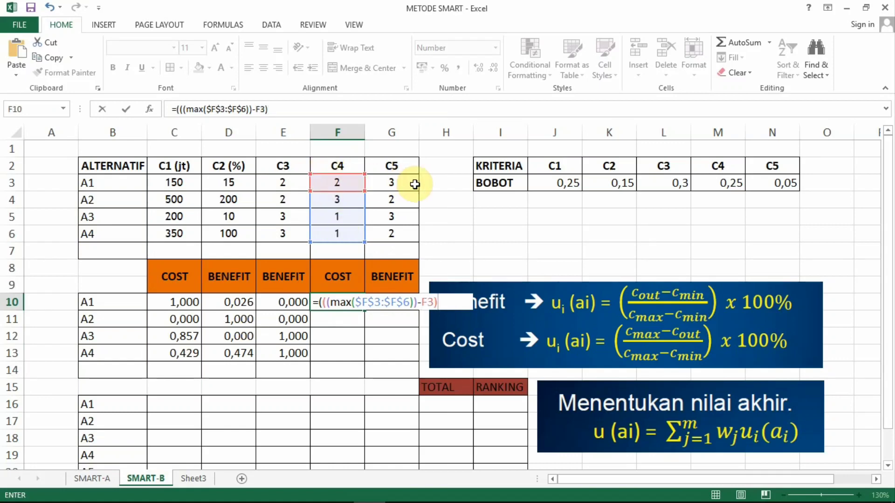
type("/((max")
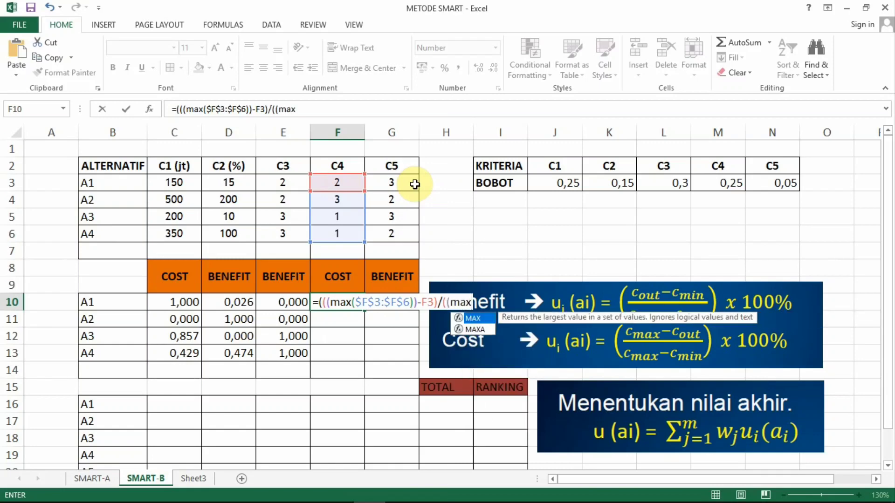
type("(")
Step: Continue the F10 formula with the start of the denominator, ((max($F$3:$F$6))-, using absolute references
left_click_drag(332, 182, 326, 233)
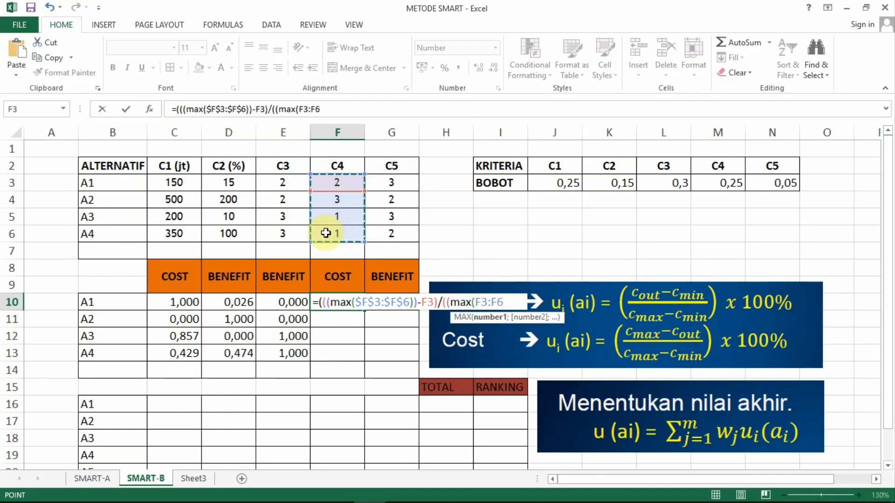
key("F4")
type("))-")
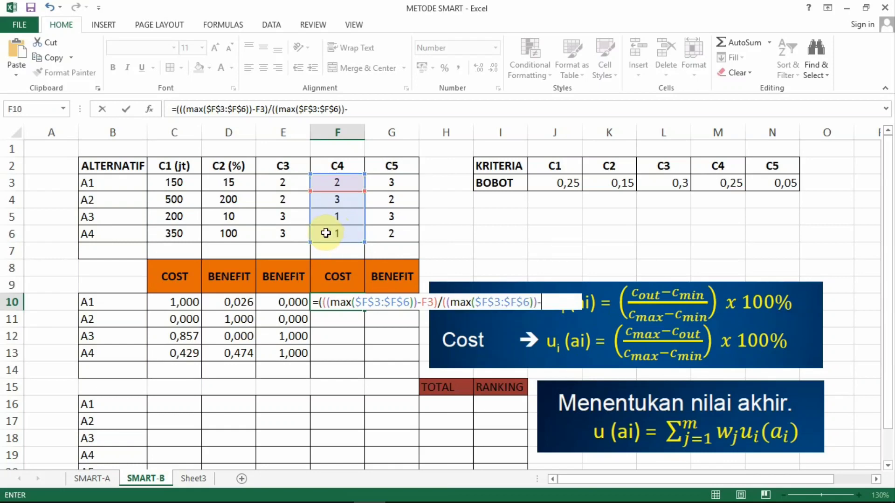
Step: Finish the F10 denominator with the C4 minimum, (min($F$3:$F$6)), and close all open parentheses
type("(min")
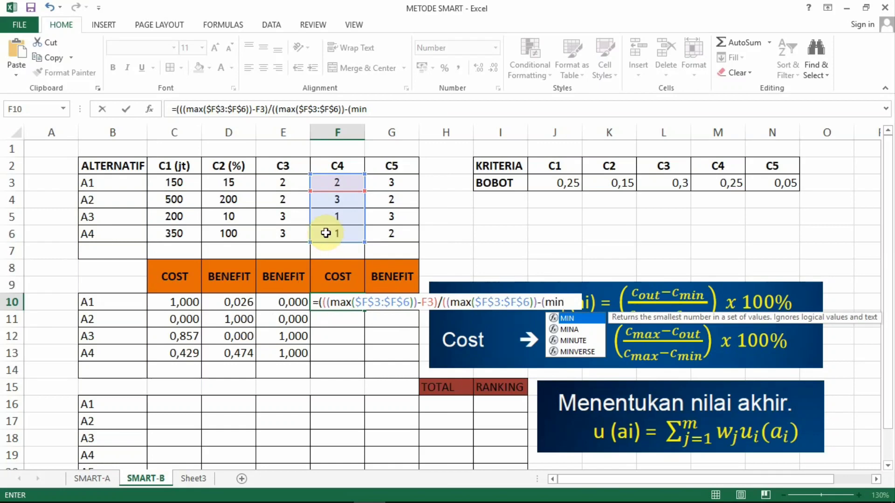
type("(")
left_click_drag(331, 178, 337, 235)
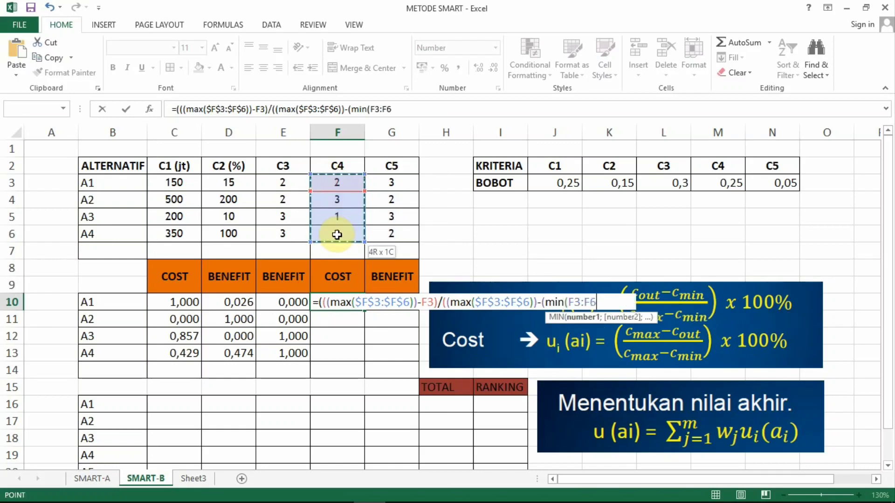
key("F4")
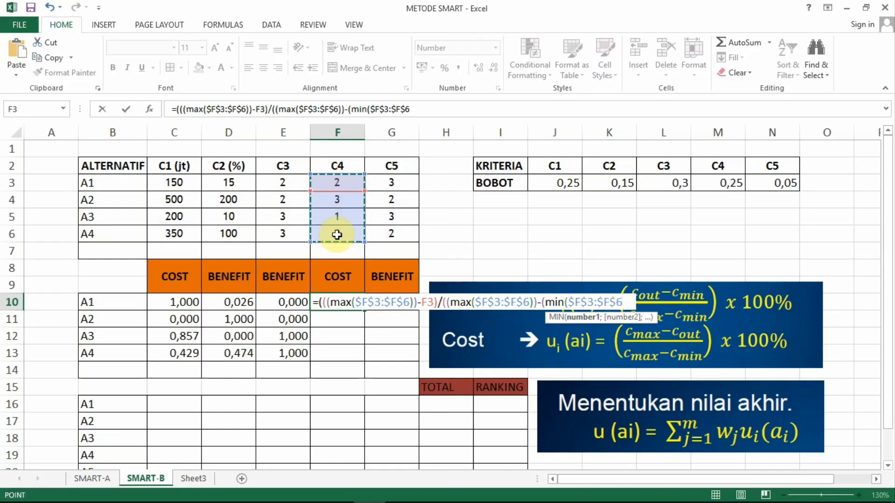
type("))")
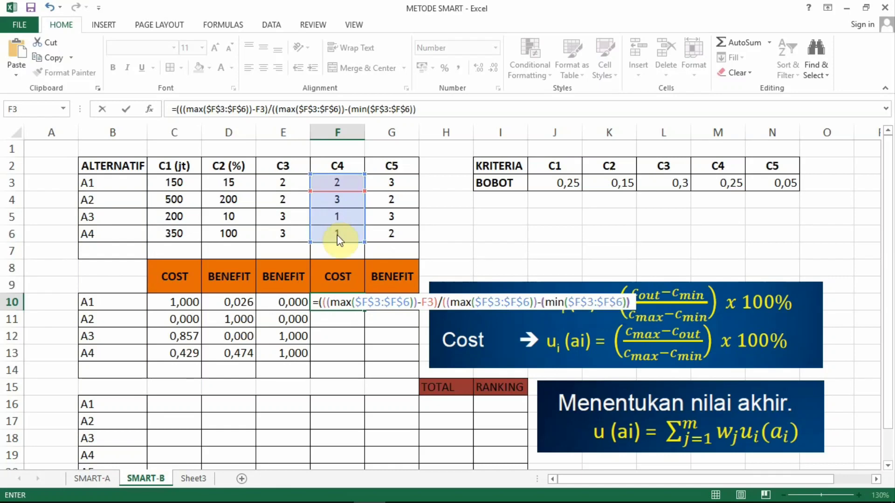
type("))")
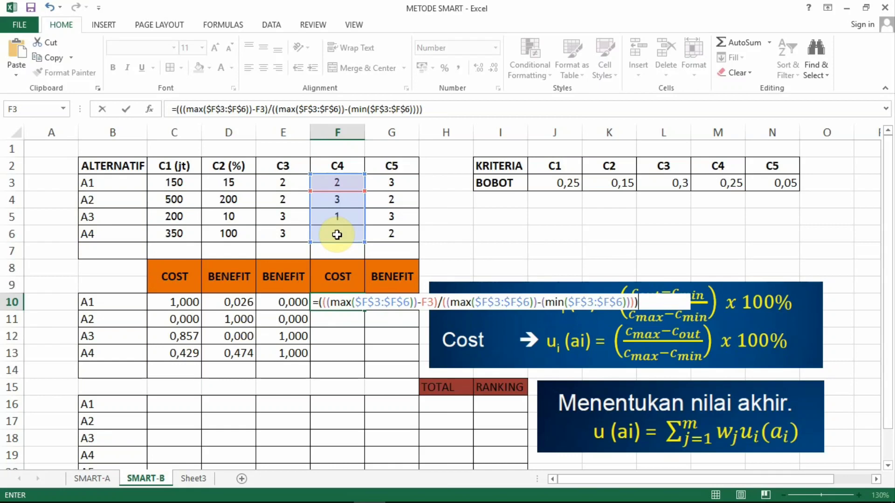
type("*100%")
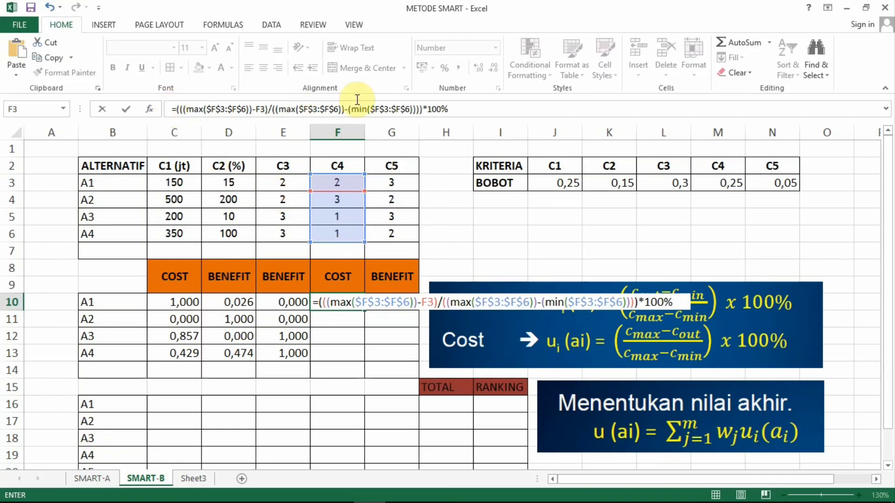
Step: Complete the F10 formula with *100% and fill it down through F13 for A2 to A4
key("Return")
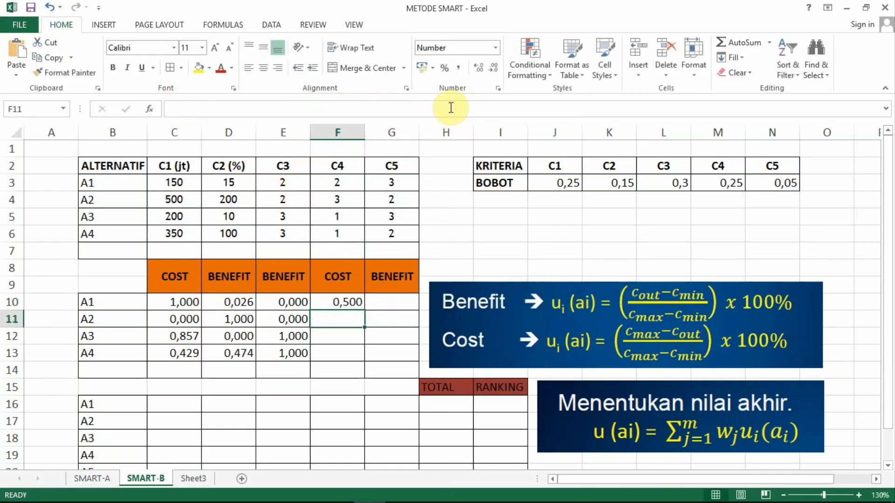
left_click(345, 303)
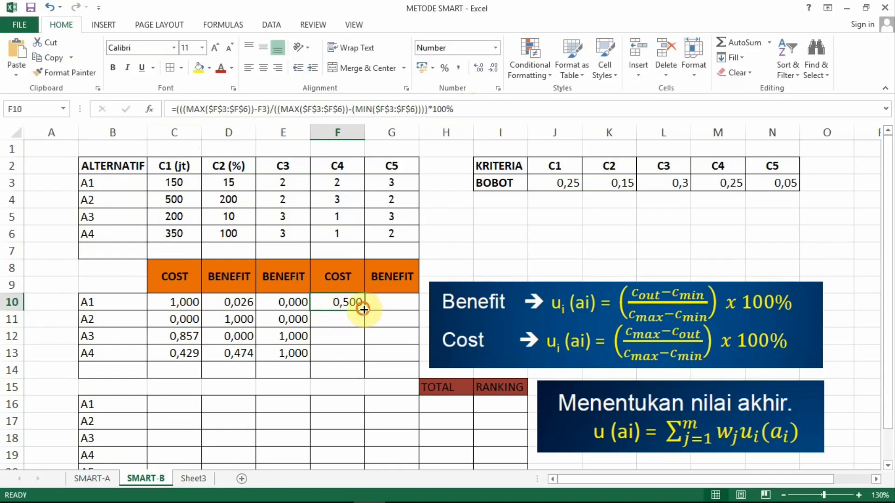
left_click_drag(364, 311, 355, 355)
Step: Start the C5 BENEFIT utility formula for A1 in cell G10 with the numerator =((G3-(min($G$3:$G$6)))
key("Right")
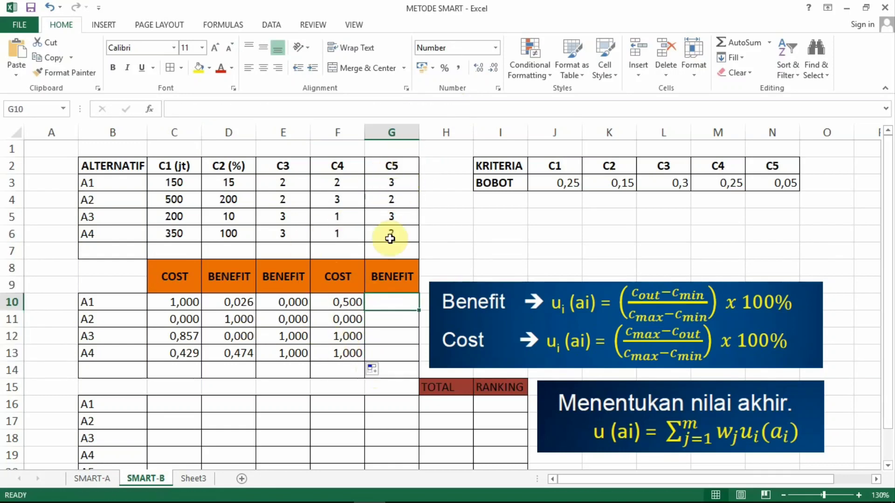
left_click(387, 303)
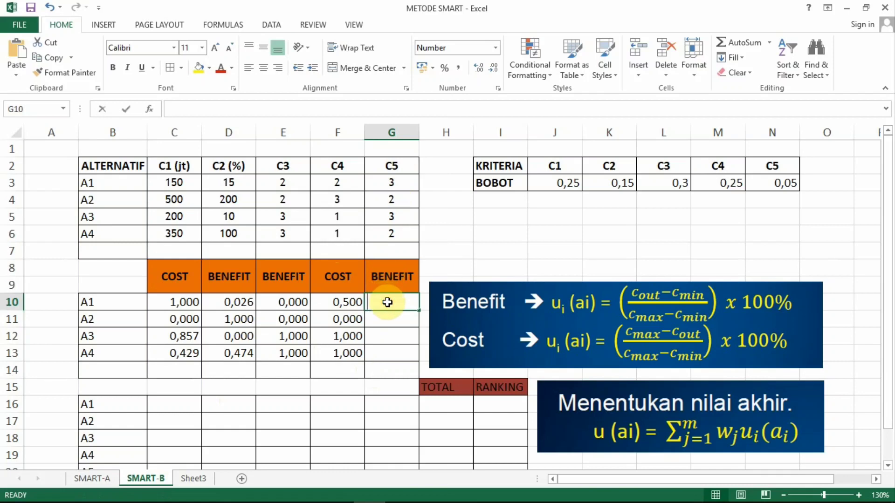
type("=")
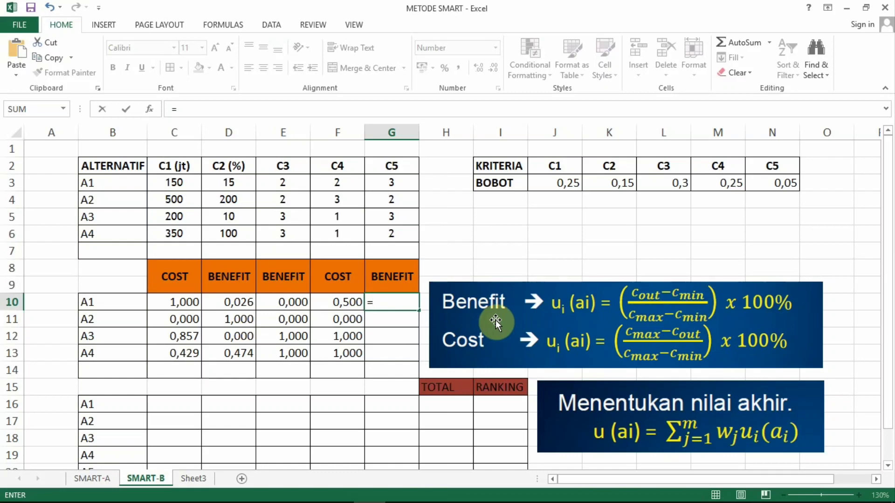
type("(")
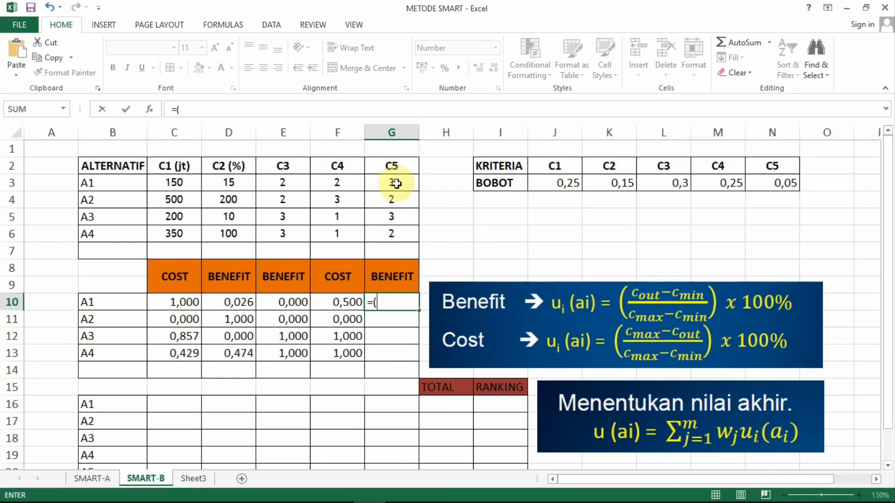
type("(")
left_click(393, 183)
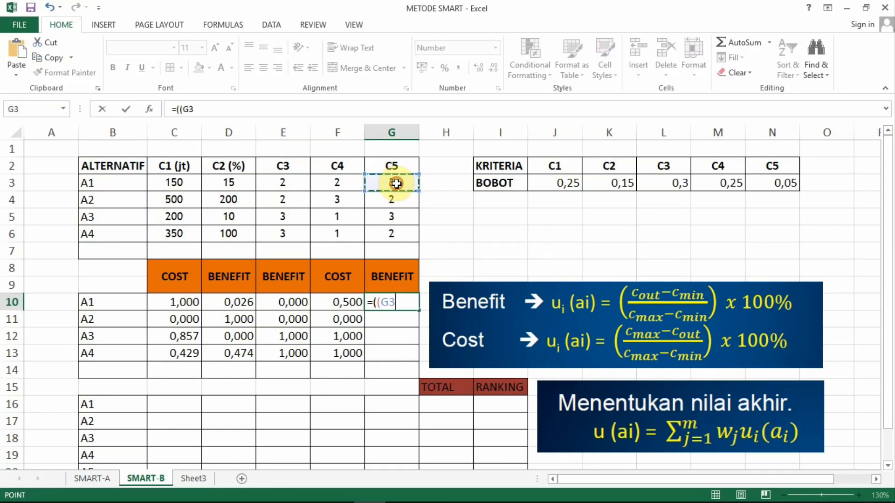
type("-")
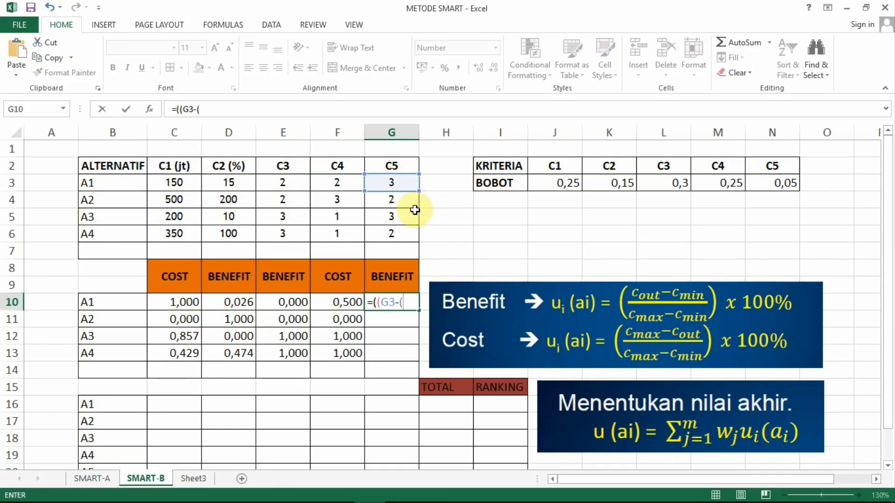
type("(min(")
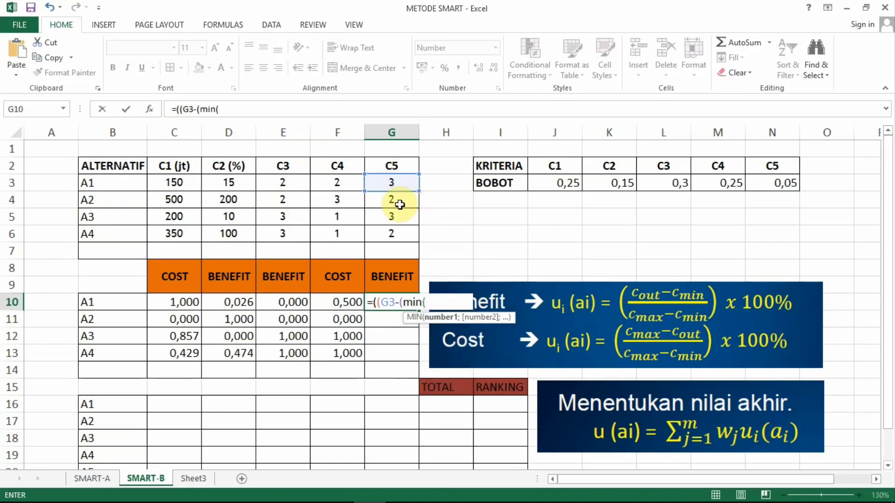
left_click_drag(396, 180, 397, 237)
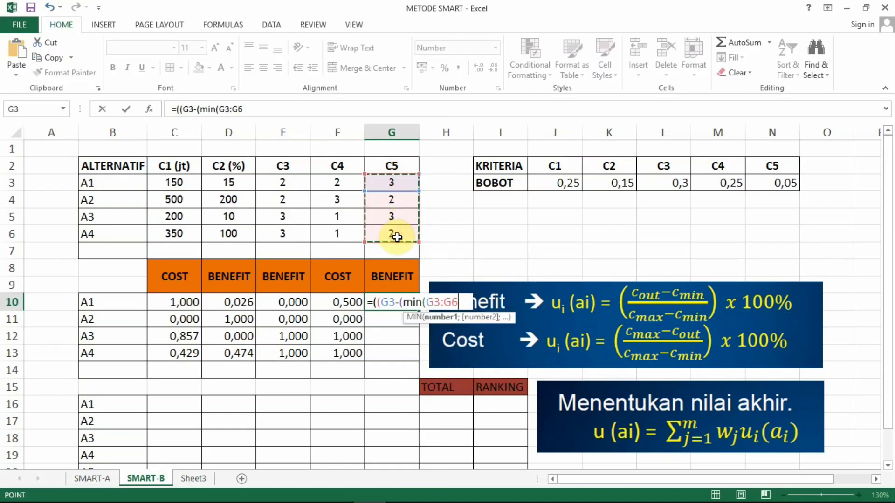
key("F4")
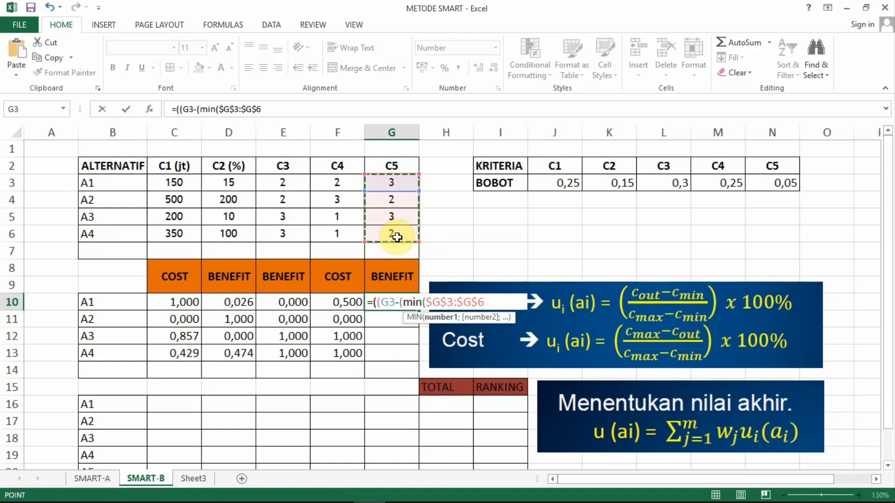
type(")")
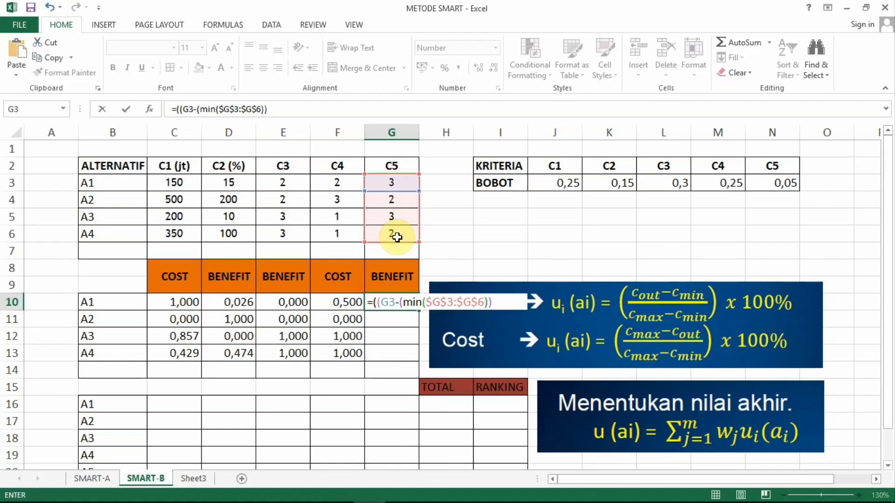
type(")/((max")
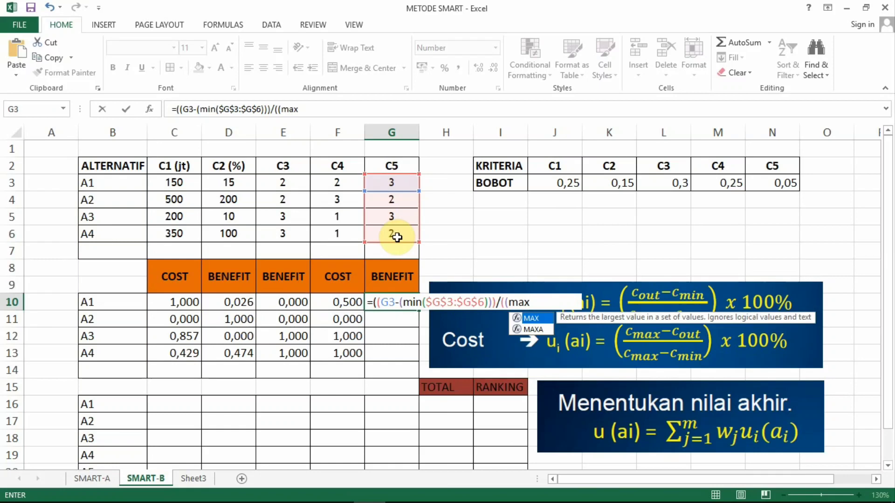
type("(")
Step: Continue the G10 formula with the division and the C5 maximum, /((max($G$3:$G$6), using absolute references
left_click_drag(393, 183, 400, 228)
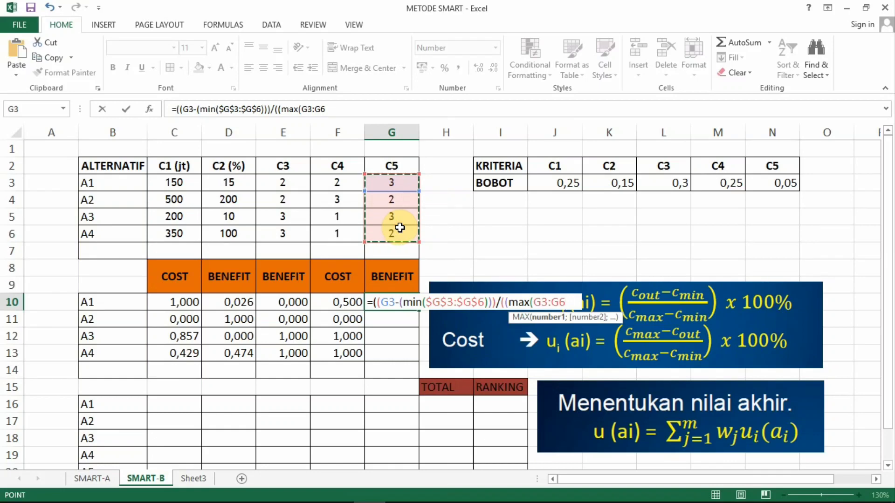
key("F4")
type("))-(")
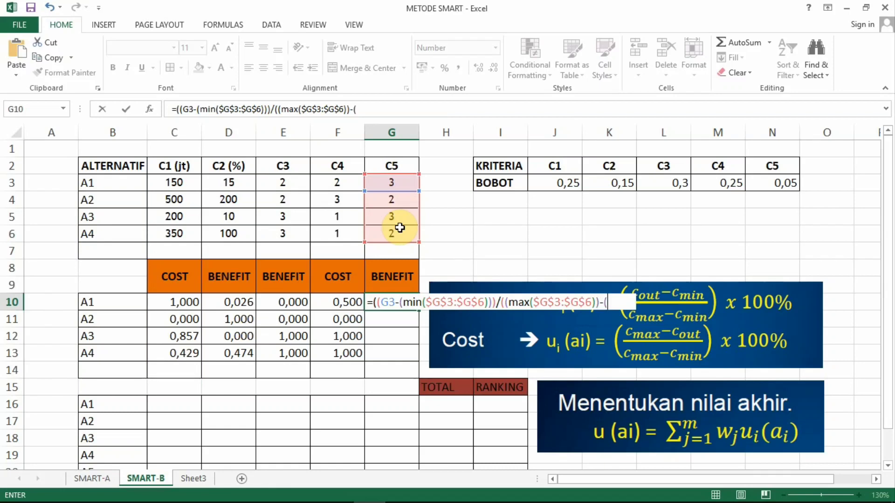
Step: Finish the G10 formula by subtracting (min($G$3:$G$6)) in the denominator, closing the open parentheses and multiplying by 100%
type("min(")
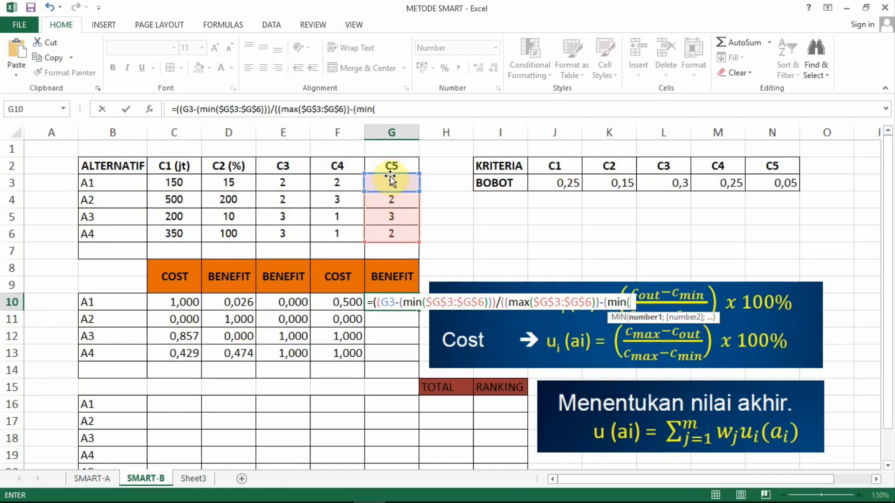
left_click_drag(392, 179, 391, 234)
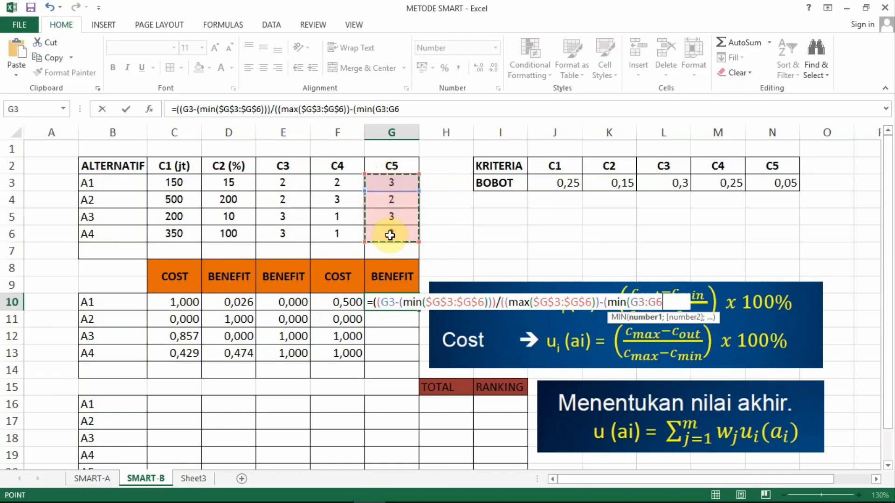
key("F4")
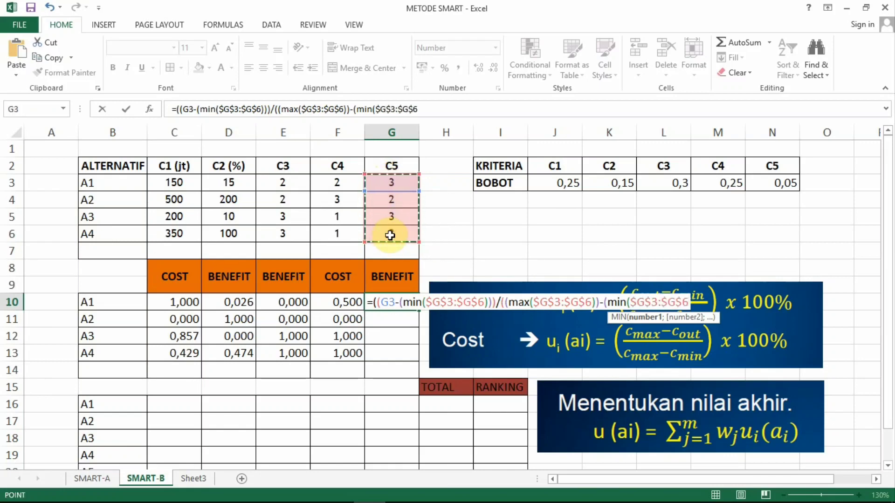
type("))")
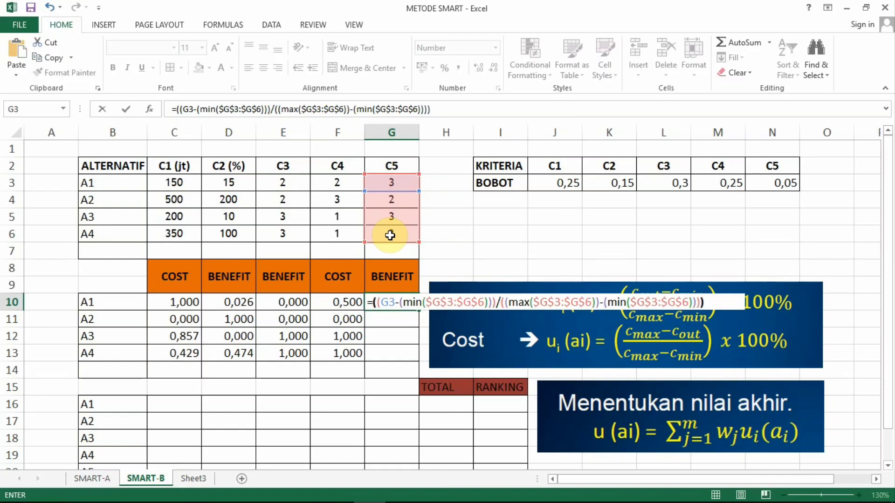
type("*100")
key("Return")
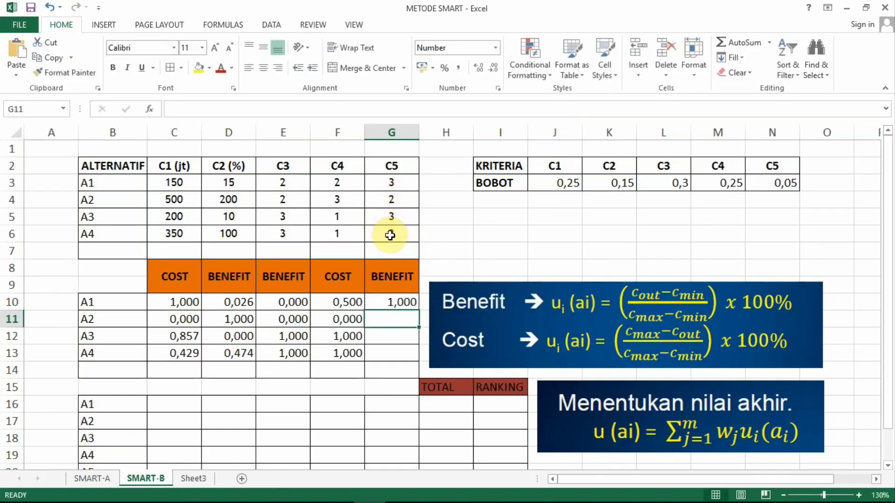
Step: Fill the C5 utility formula from G10 down through G13 for A2 to A4
left_click(380, 301)
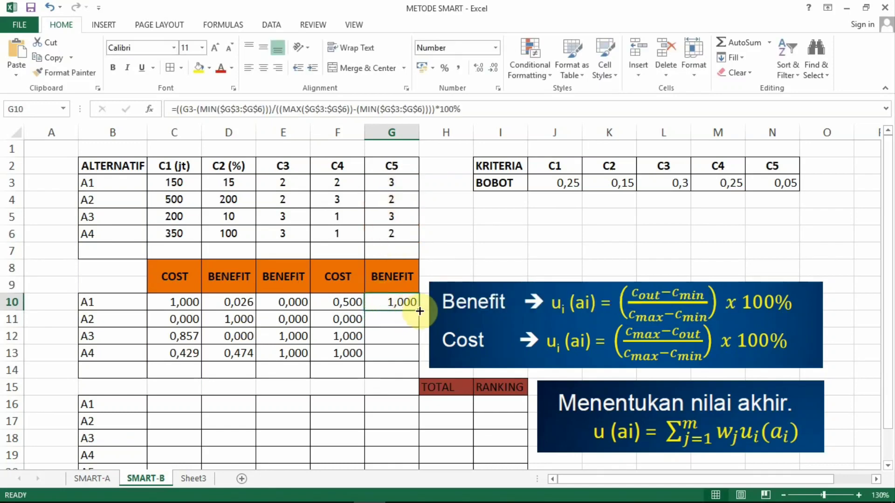
left_click_drag(420, 311, 410, 356)
scroll(433, 219, "down", 1)
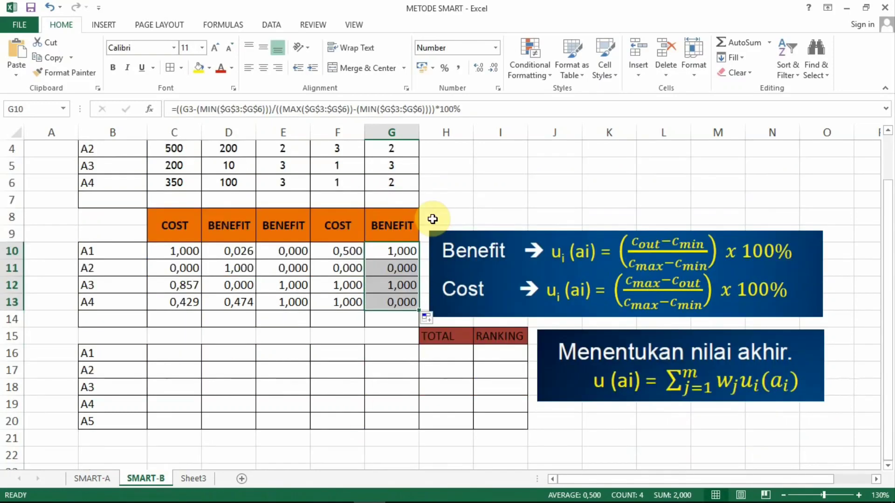
scroll(433, 219, "up", 1)
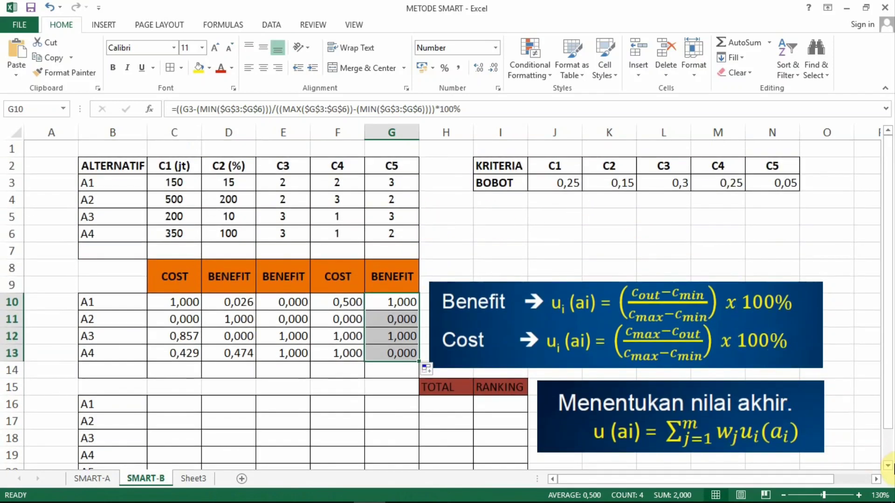
Step: Calculate A1's weighted C1 score in cell C16 with =$J$3*C10 and fill it down through C20
left_click(888, 465)
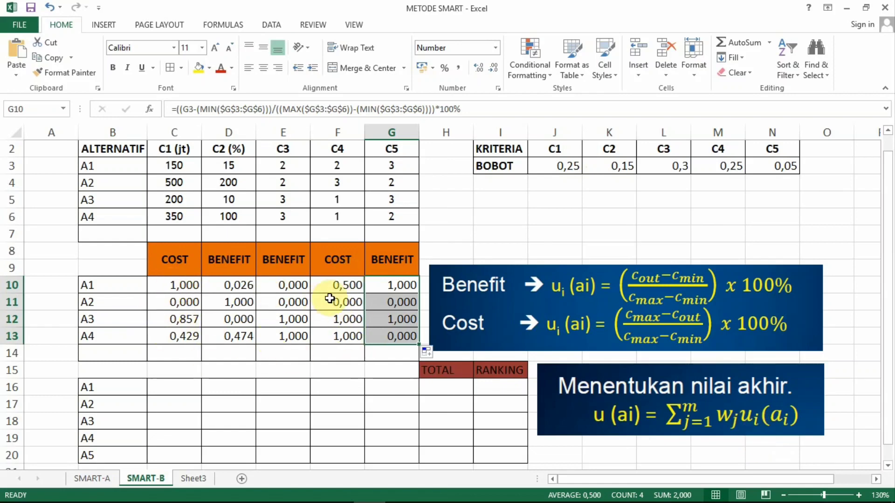
left_click(170, 387)
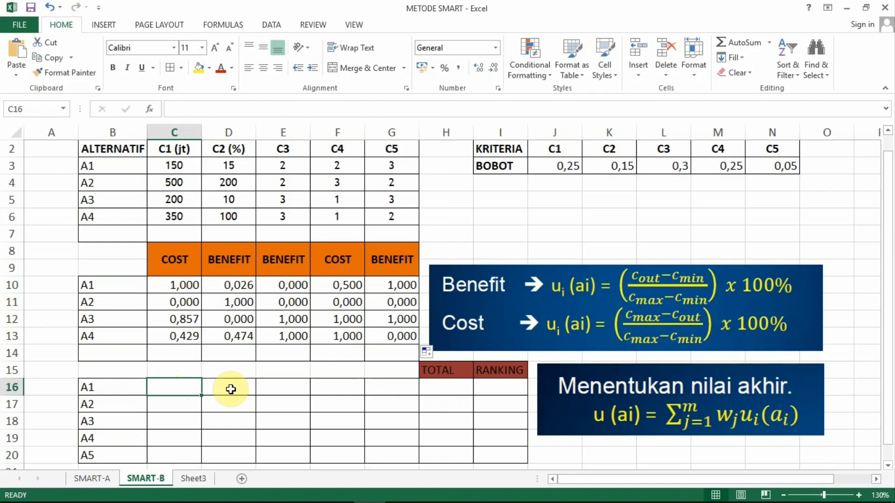
type("=")
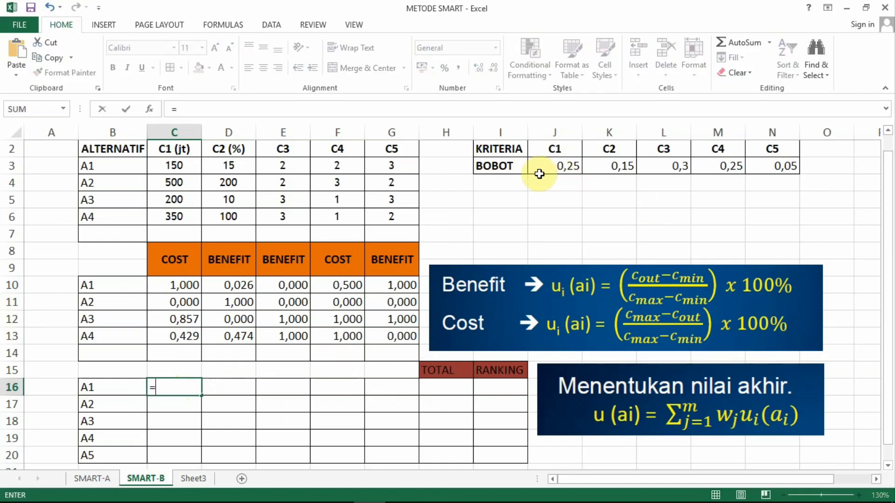
left_click(556, 166)
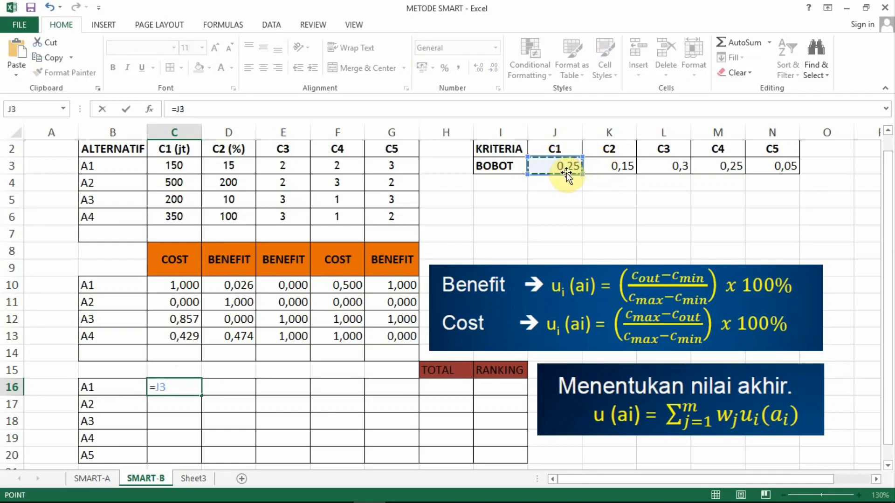
key("F4")
type("*")
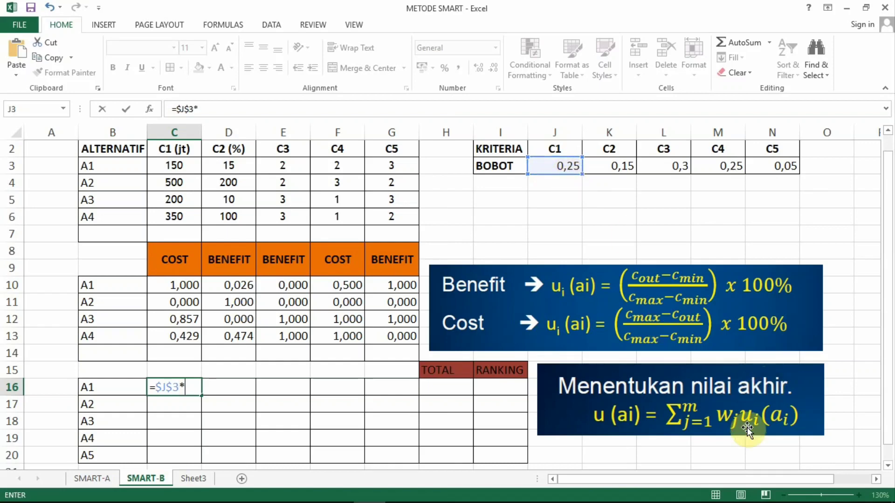
left_click(177, 286)
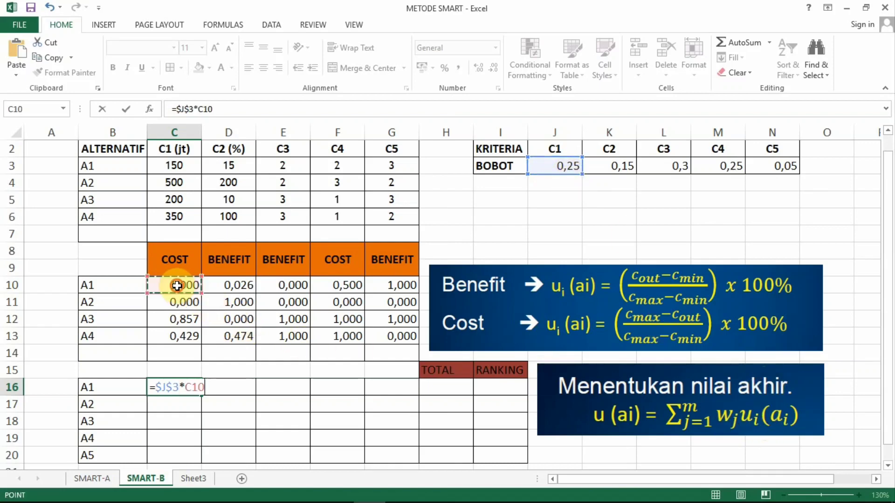
key("Return")
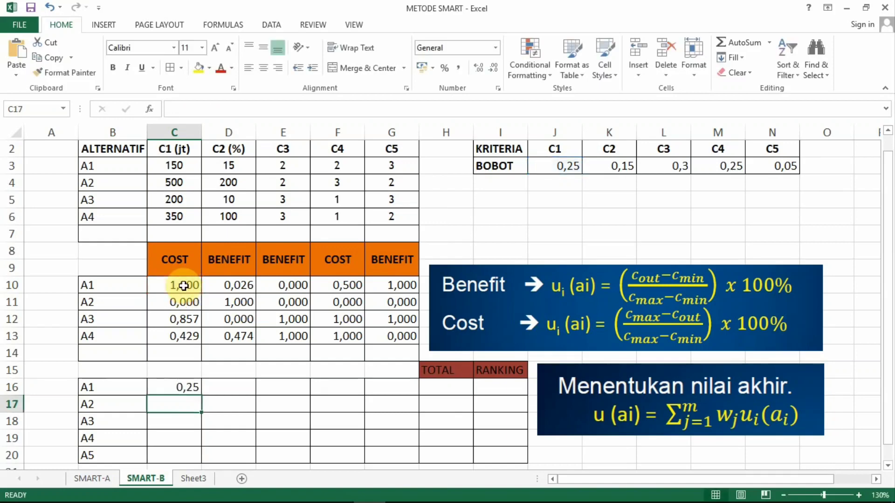
left_click(186, 386)
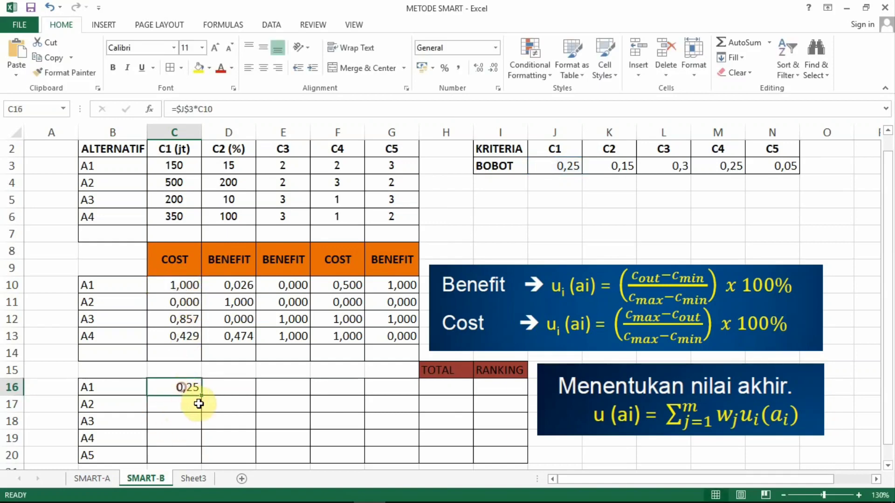
left_click_drag(203, 395, 189, 462)
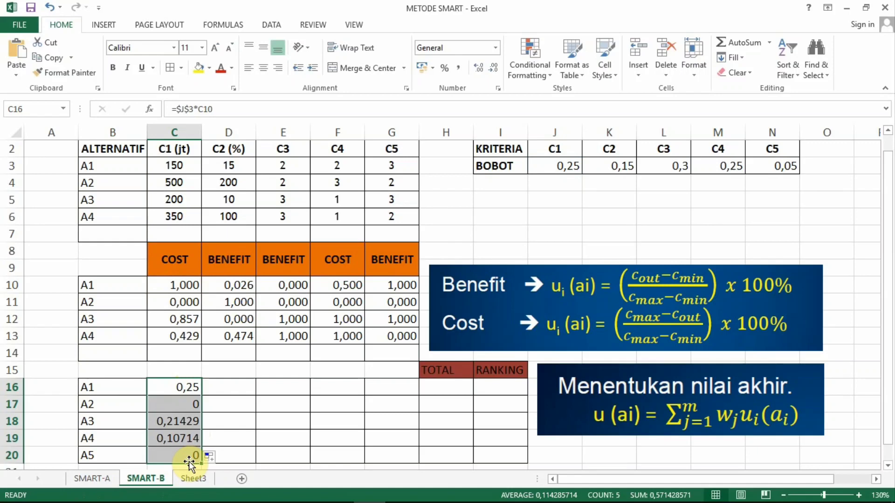
Step: Calculate A1's weighted C2 score in cell D16 with =$K$3*D10 and fill it down through D20
left_click(229, 386)
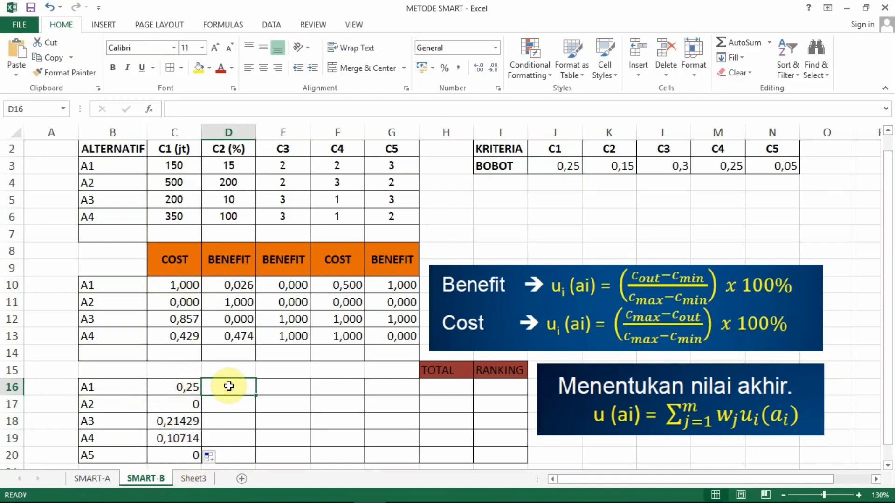
type("=")
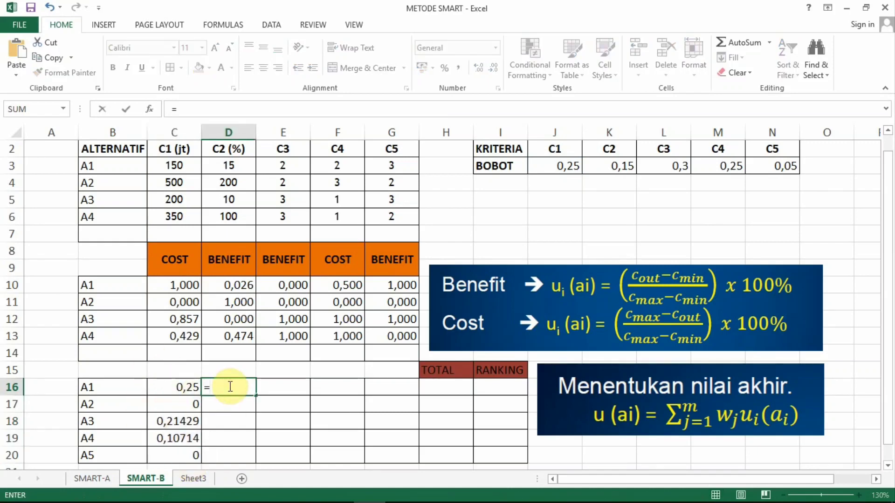
left_click(621, 167)
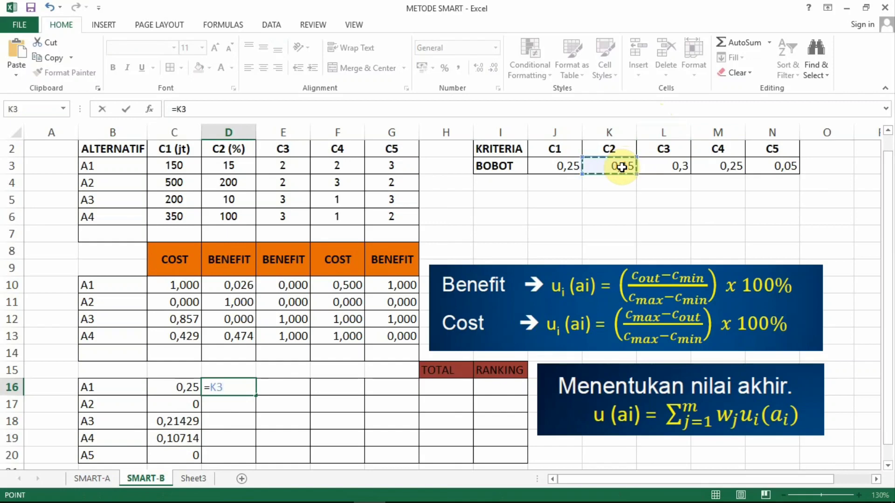
key("F4")
type("*")
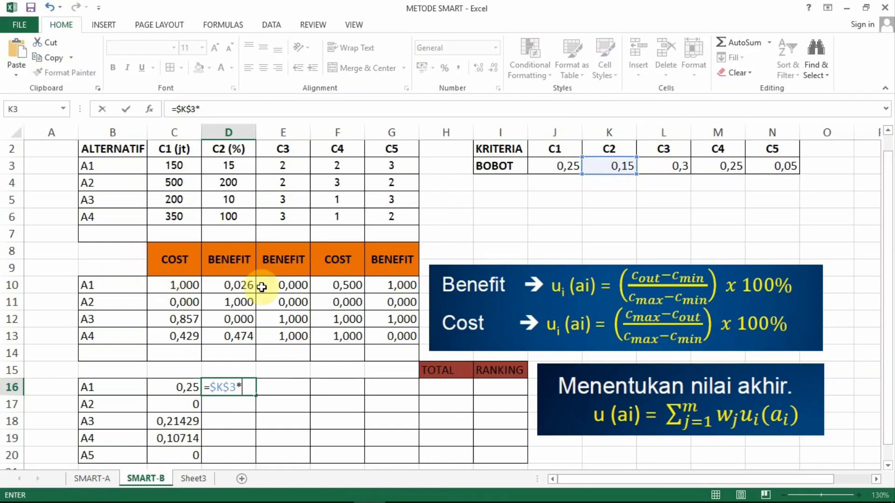
left_click(238, 286)
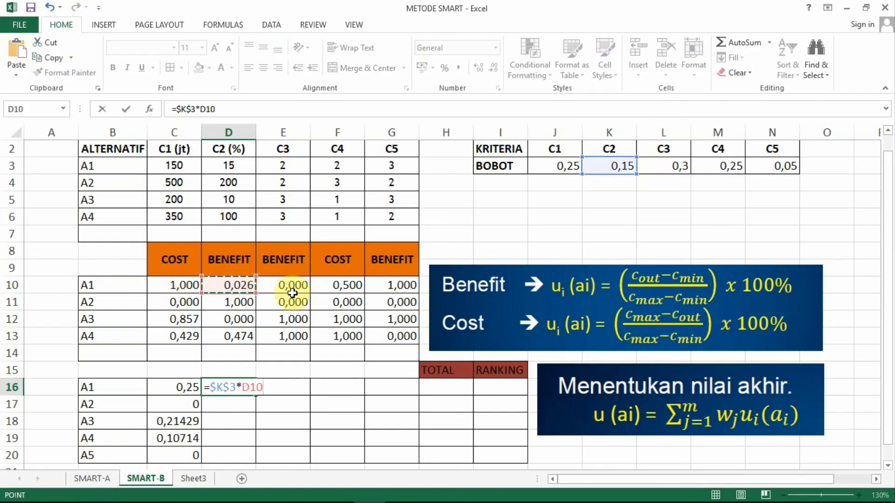
key("Return")
left_click(229, 393)
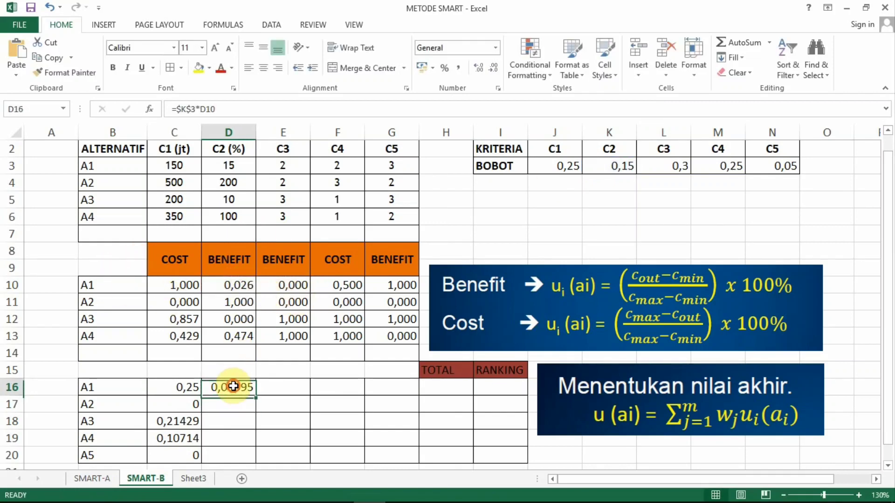
left_click_drag(256, 396, 239, 462)
Step: Calculate A1's weighted C3 score in cell E16 with =$L$3*E10 and fill it down through E20
left_click(286, 387)
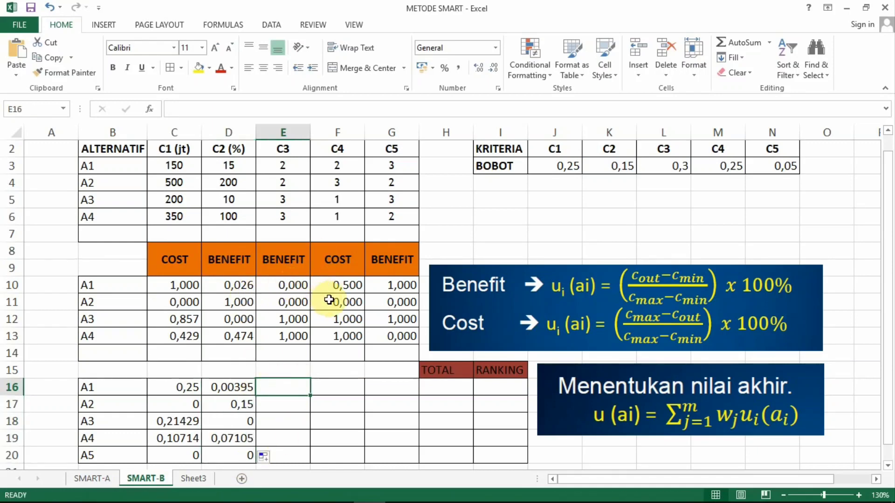
type("=")
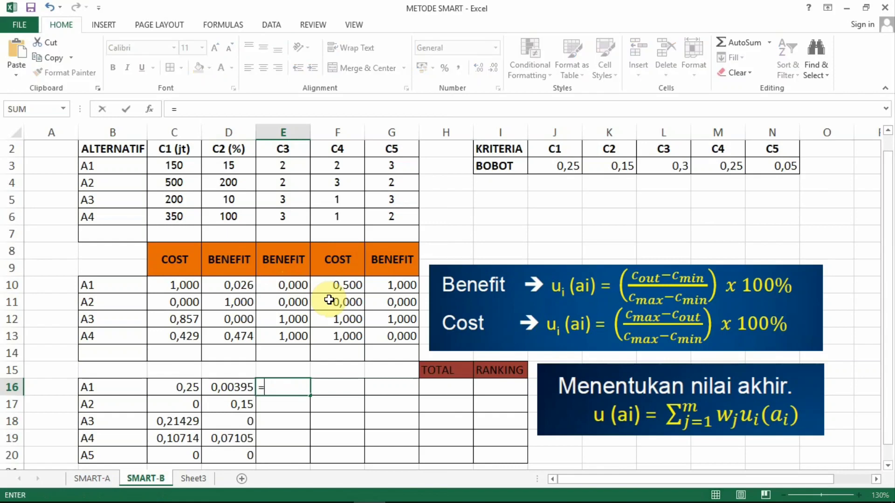
left_click(678, 164)
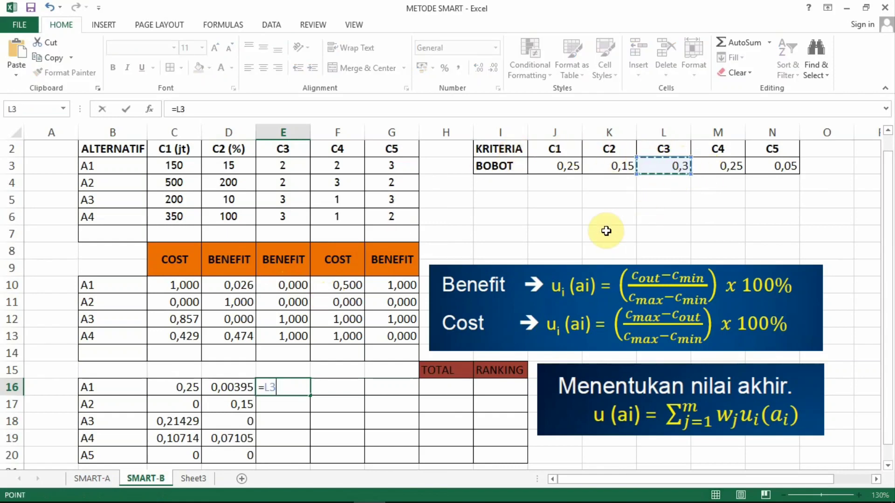
key("F4")
type("*")
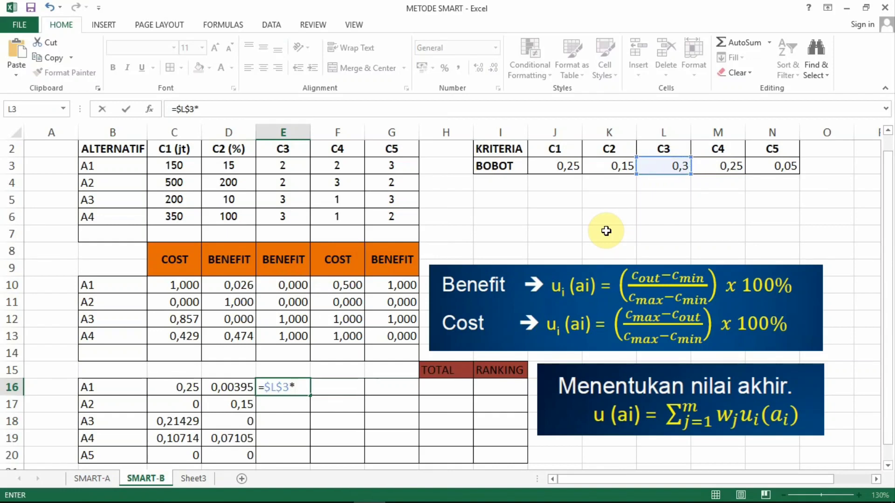
left_click(299, 286)
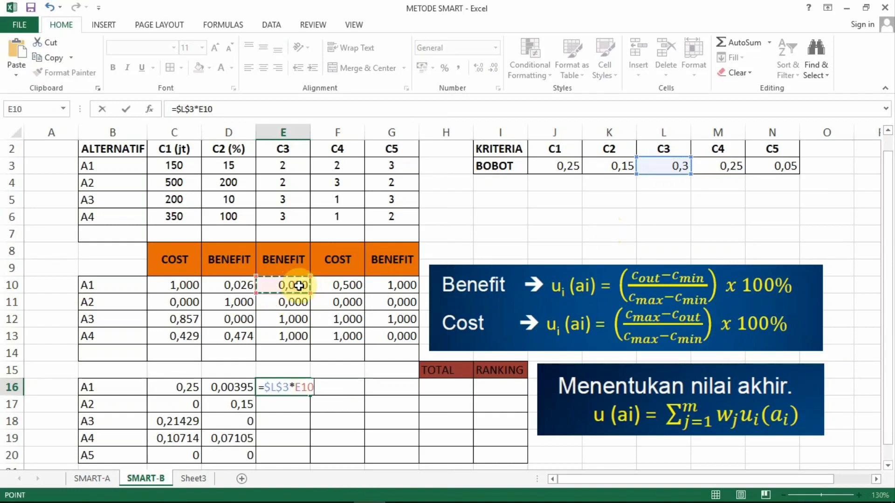
key("Return")
left_click(294, 387)
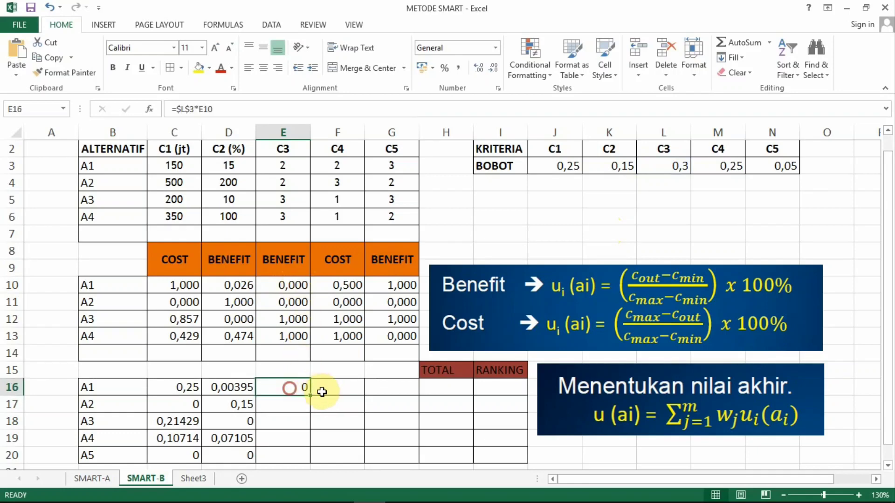
left_click_drag(310, 394, 299, 461)
Step: Calculate A1's weighted C4 score in cell F16 with =$M$3*F10 and fill it down through F20
left_click(345, 380)
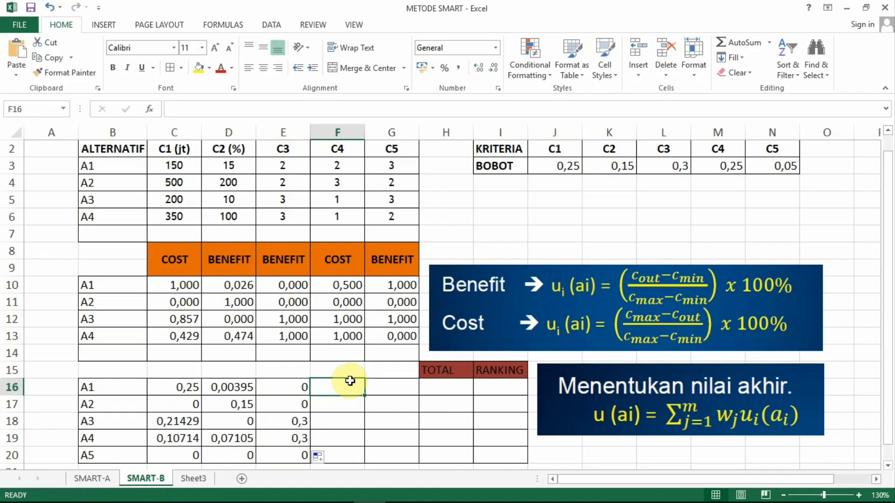
type("=")
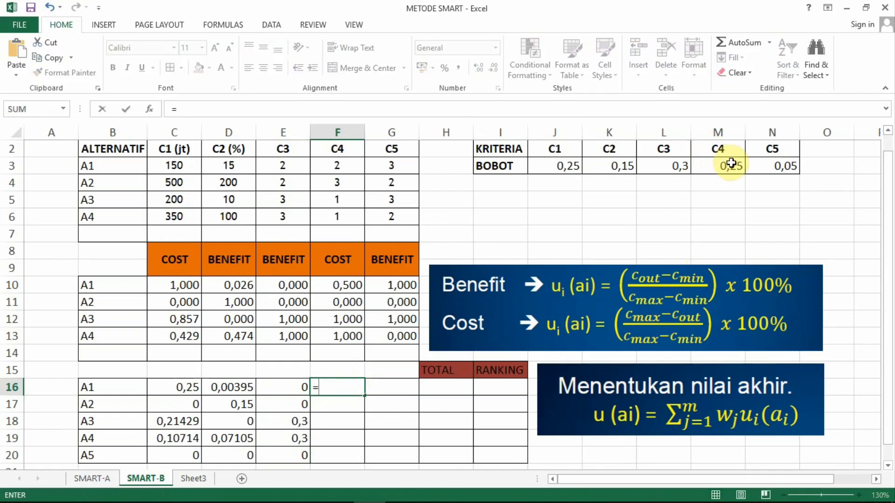
left_click(731, 167)
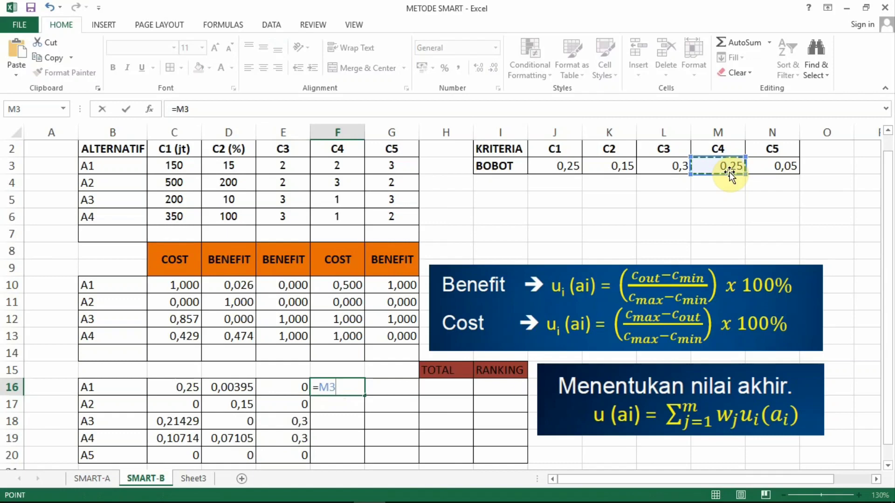
key("F4")
type("*")
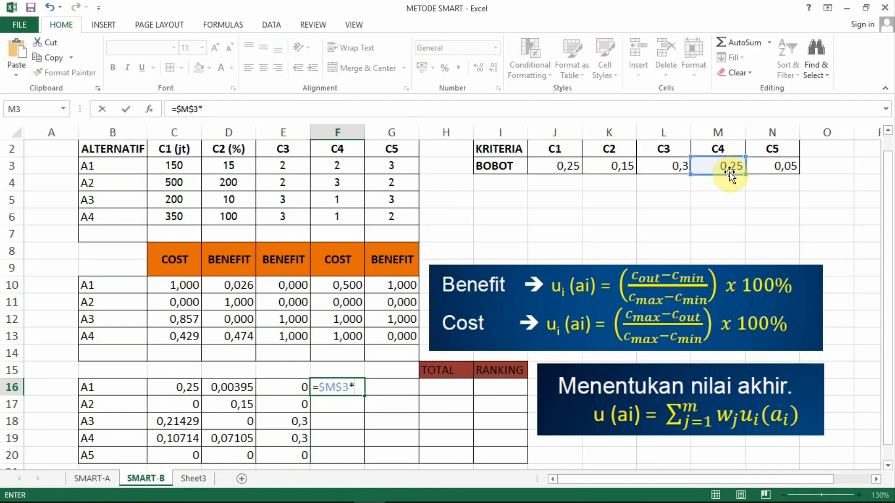
left_click(349, 288)
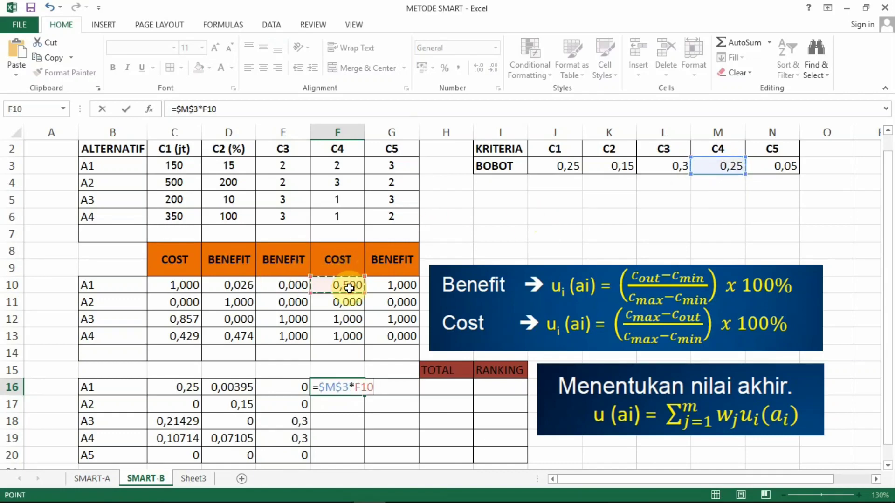
key("Return")
left_click(332, 389)
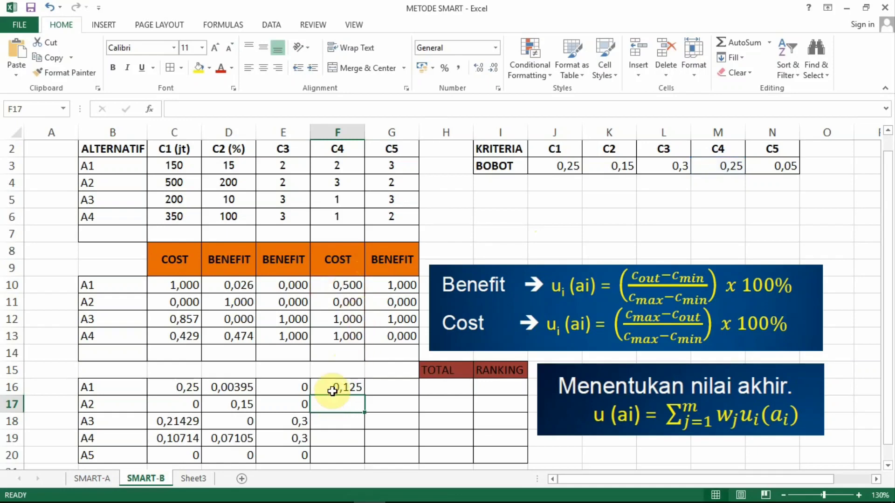
left_click_drag(365, 395, 348, 460)
Step: Calculate A1's weighted C5 score in cell G16 with =$N$3*G10 and fill it down through G20
left_click(400, 392)
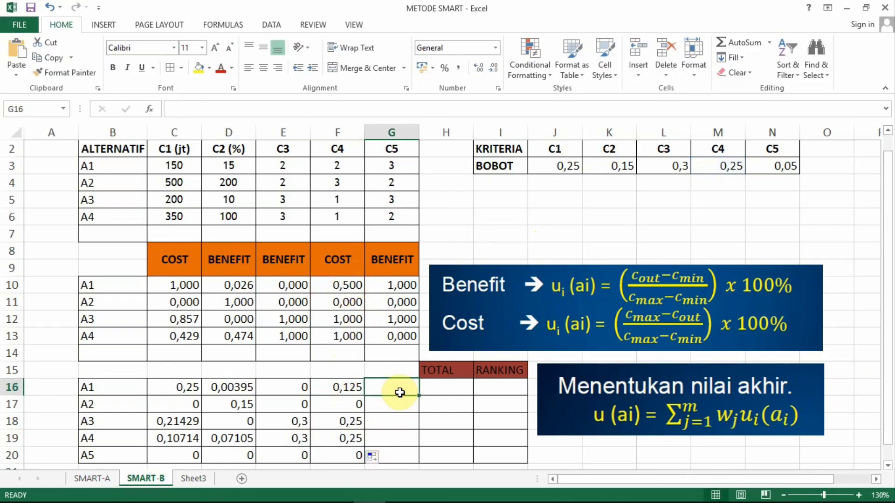
type("=")
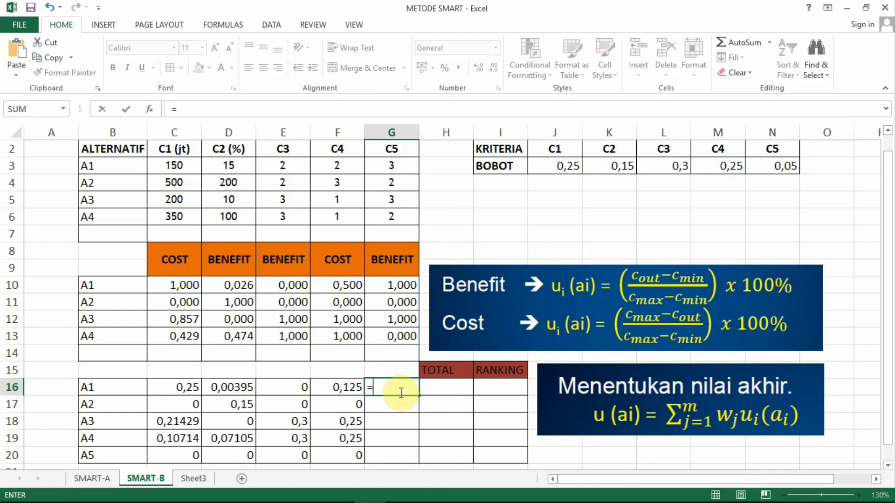
left_click(785, 164)
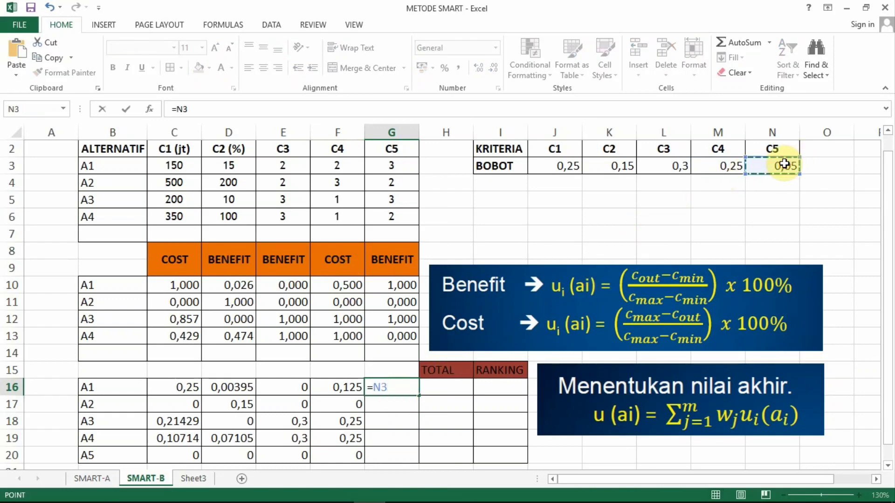
key("F4")
type("*")
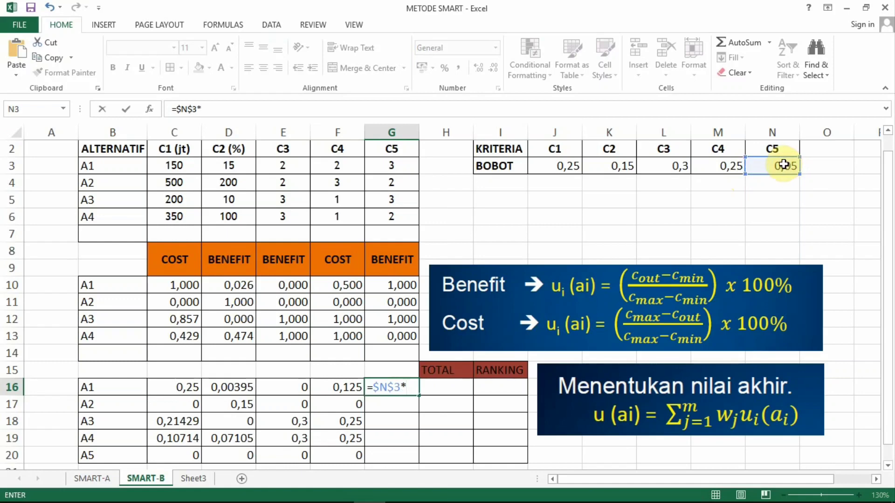
left_click(397, 285)
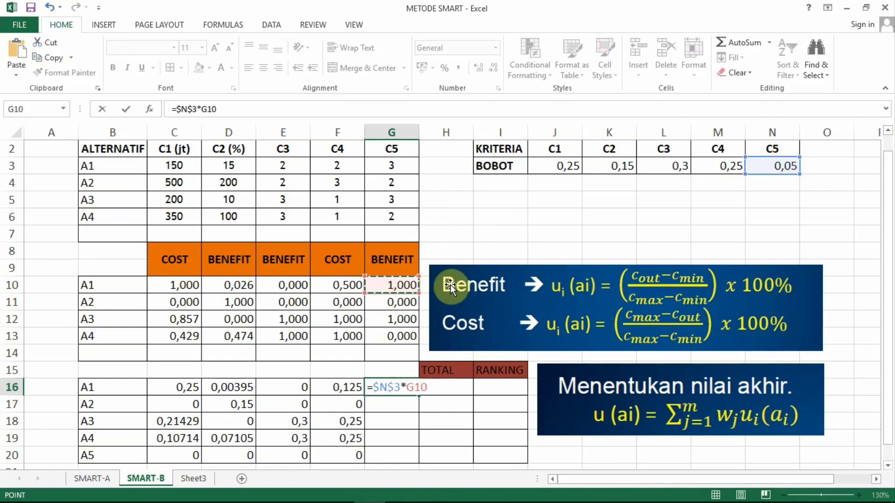
key("Return")
left_click(405, 390)
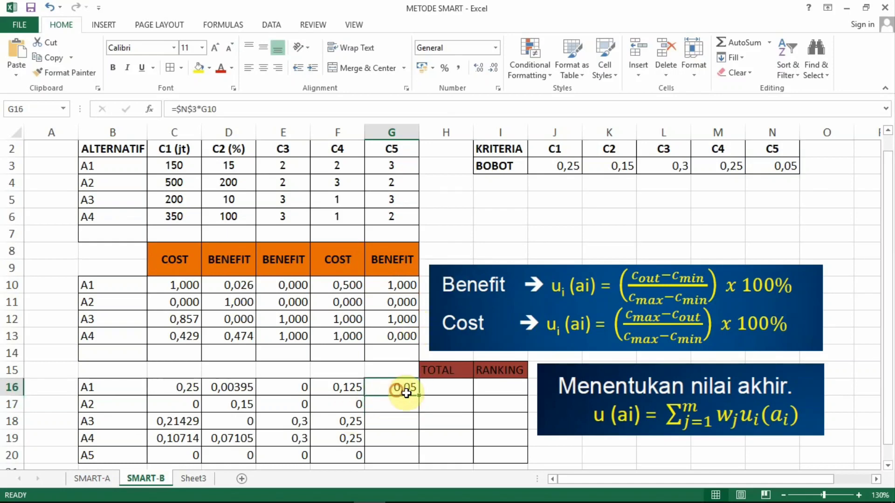
left_click_drag(417, 395, 404, 458)
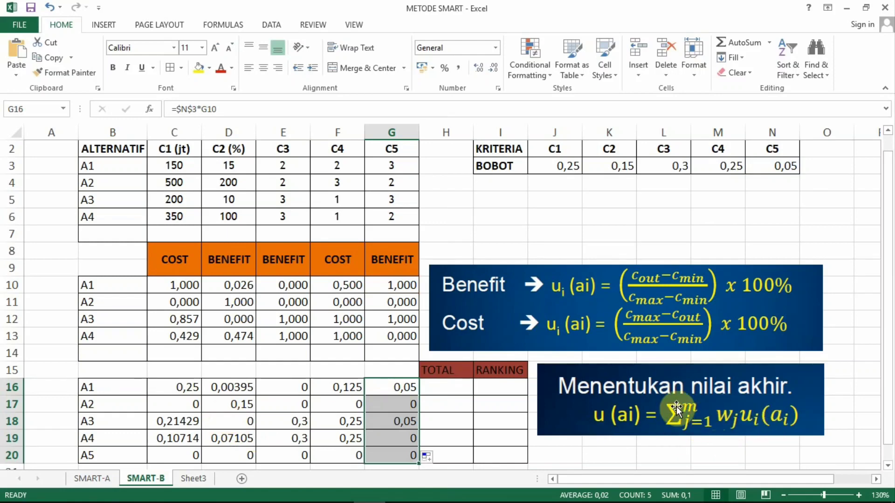
Step: Total A1's weighted scores in cell H16 with =SUM(C16:G16) and fill it down through H20
left_click(450, 391)
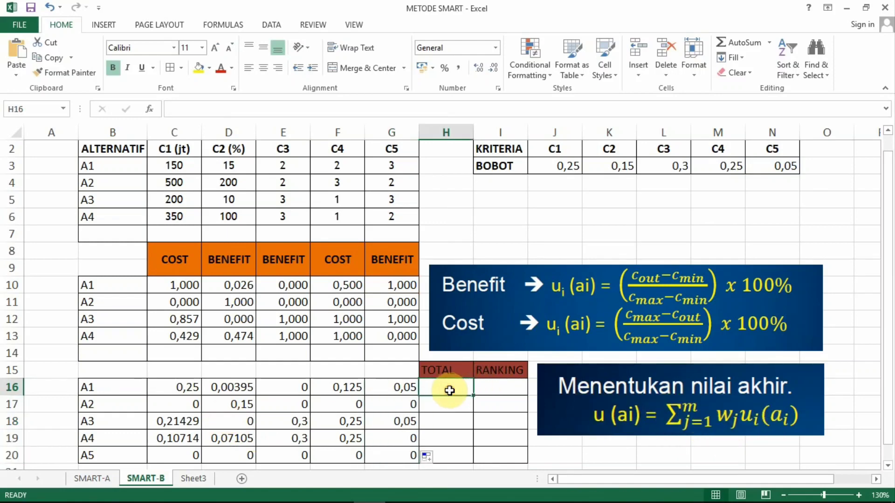
type("=sum(")
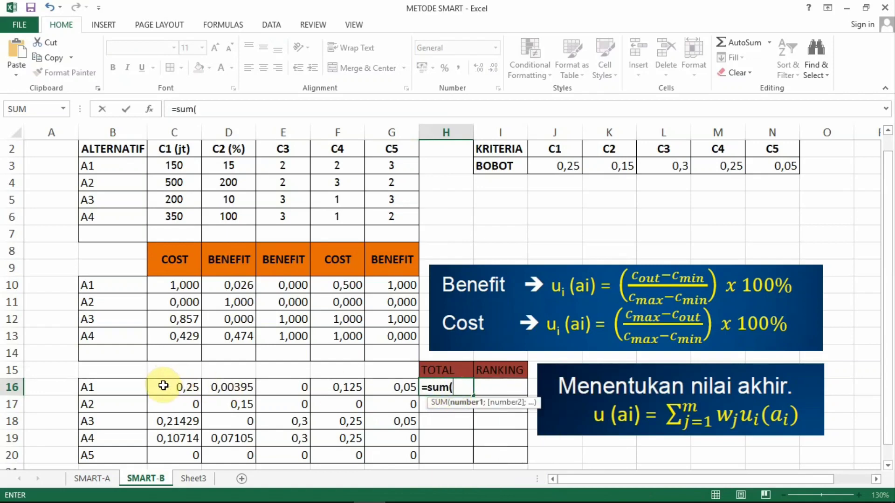
left_click_drag(164, 384, 403, 382)
key("Return")
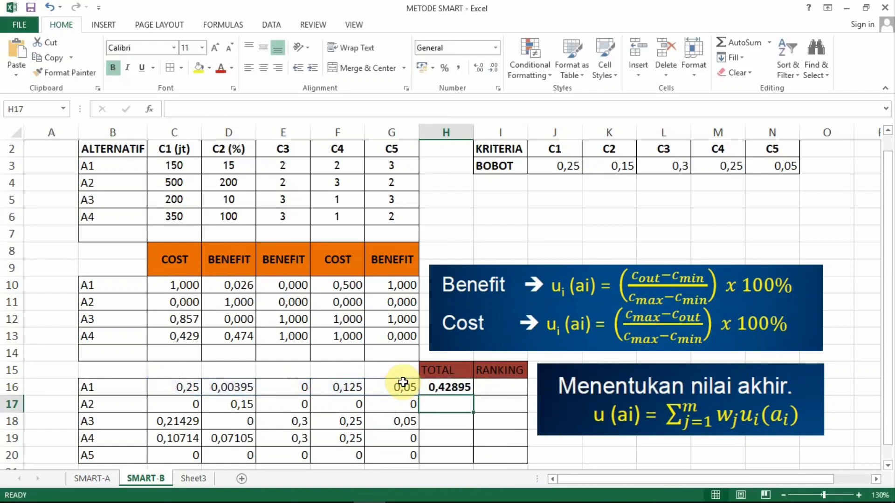
left_click(452, 385)
left_click_drag(473, 396, 463, 459)
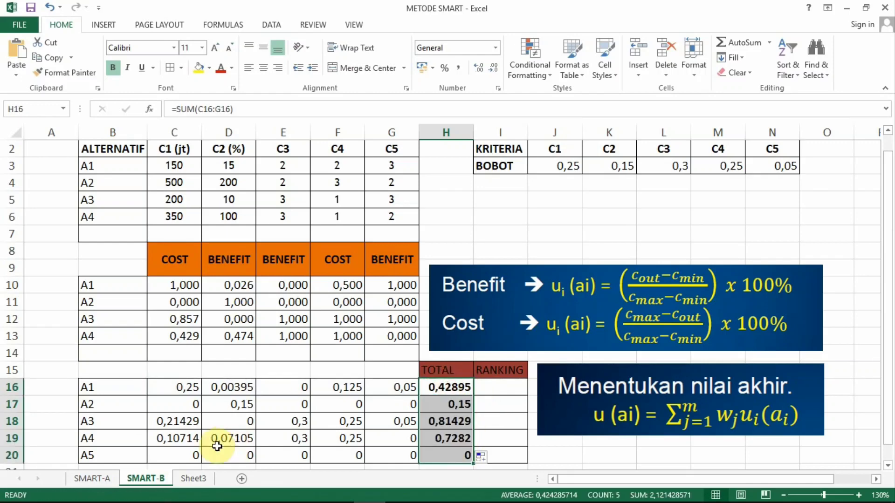
Step: Clear the contents of the surplus A5 row in the weighted score table, cells B20 through I20
left_click(86, 456)
left_click_drag(132, 460, 485, 458)
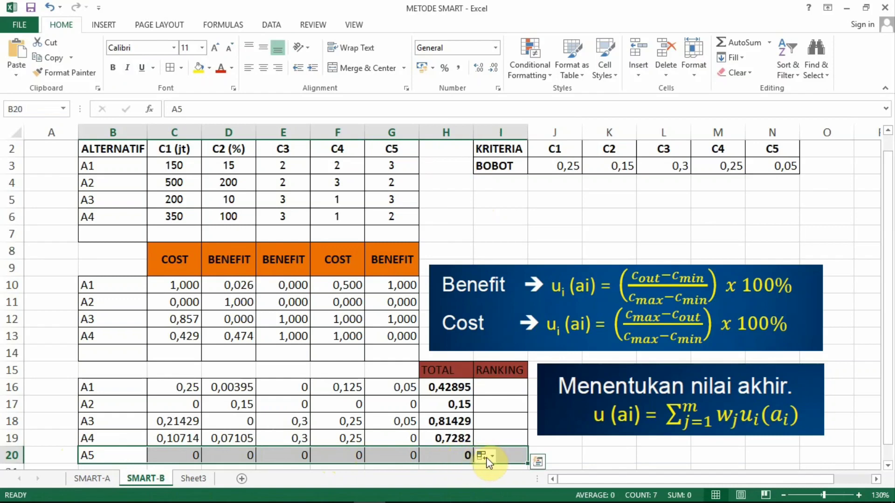
key("Delete")
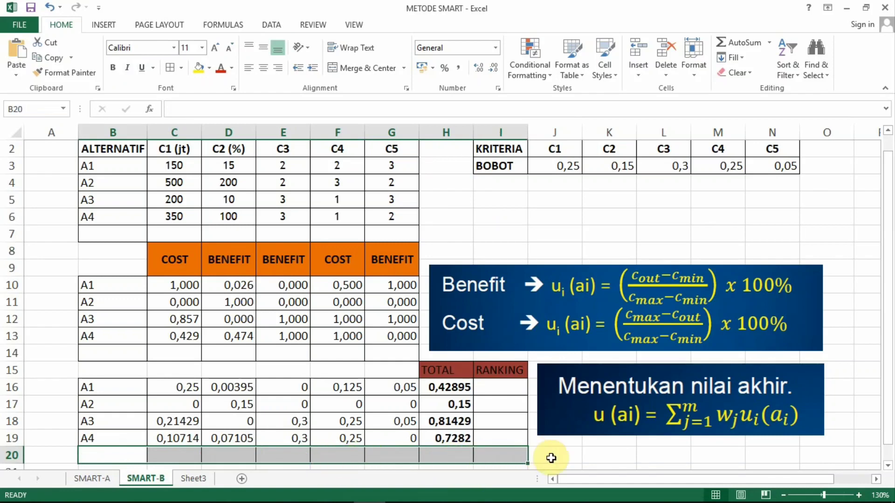
left_click(554, 456)
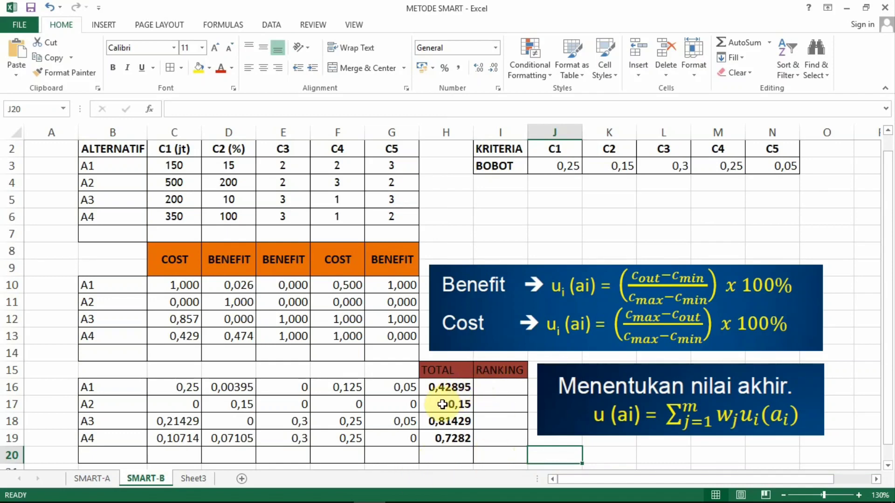
Step: Rank A1's total in cell I16 with =RANK(H16;$H$16:$H$19;0) and fill the formula down through I19
left_click(500, 387)
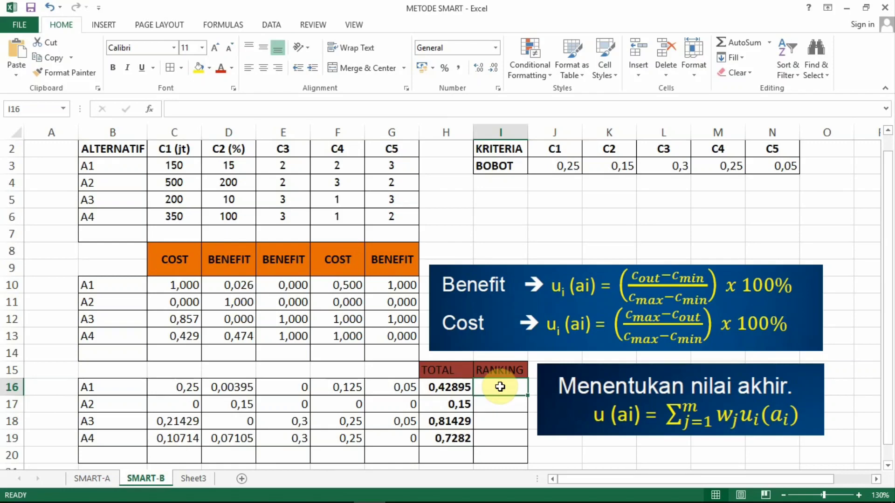
type("=")
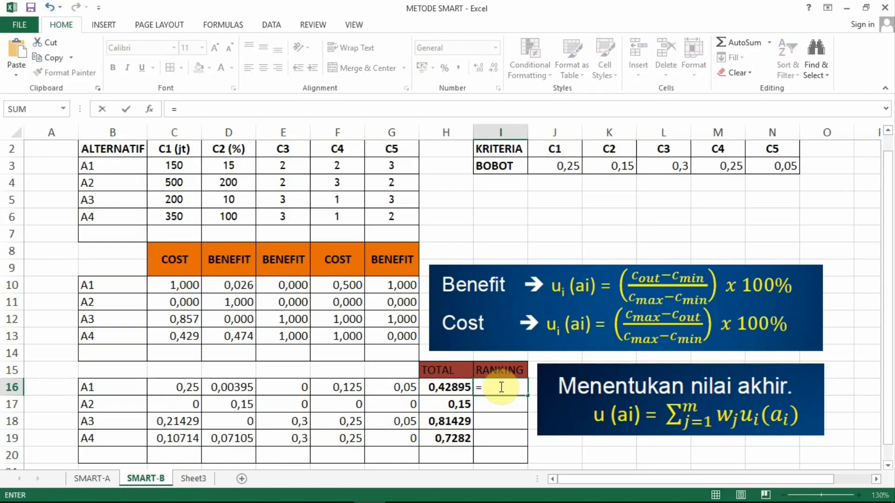
type("rank")
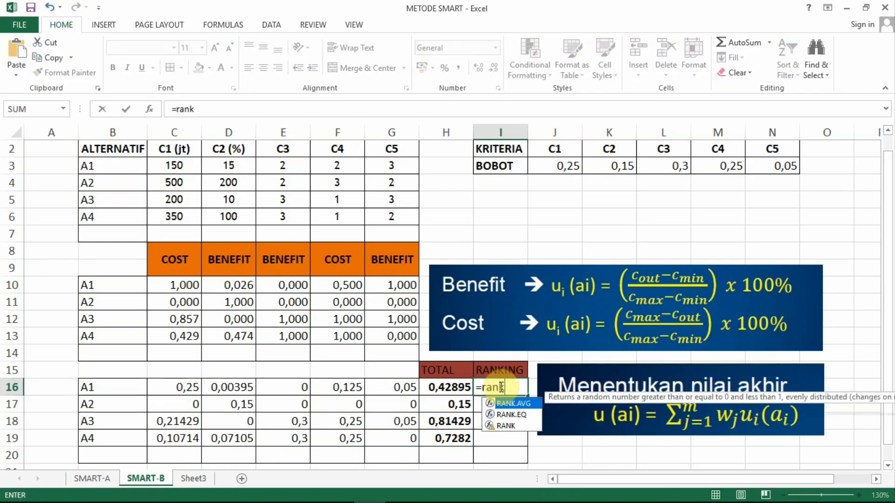
type("(")
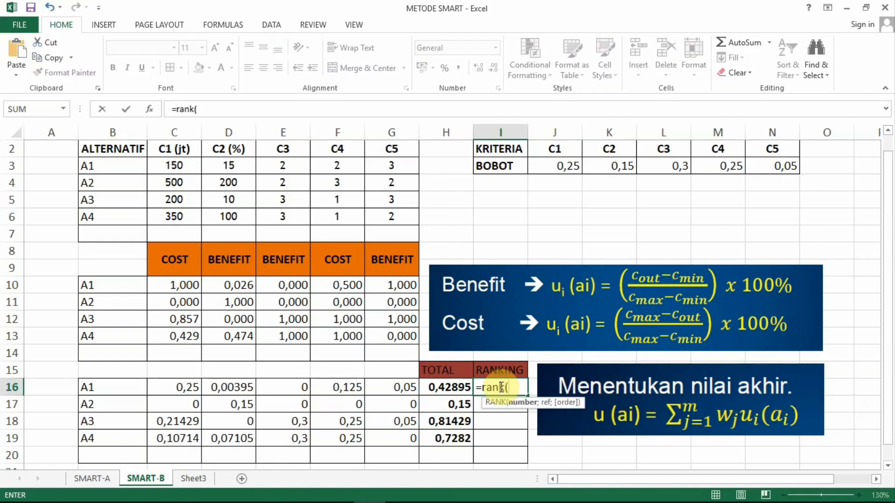
left_click(441, 393)
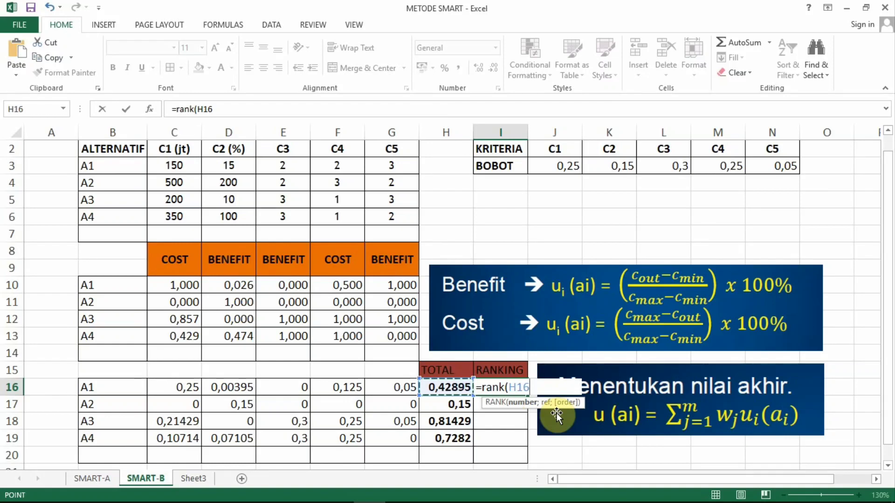
type(";")
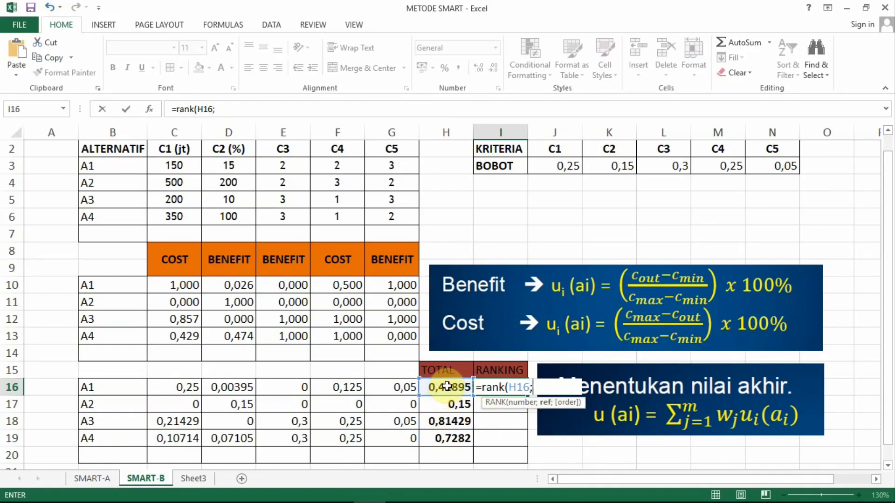
left_click_drag(447, 386, 448, 442)
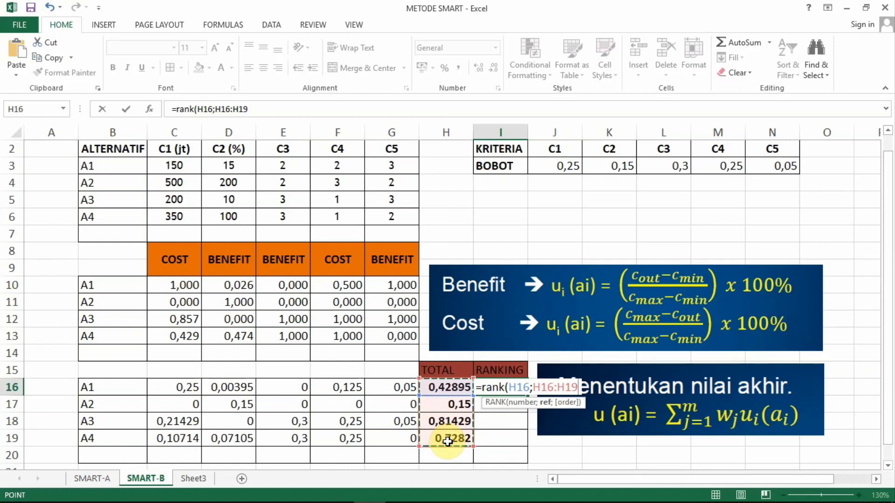
key("F4")
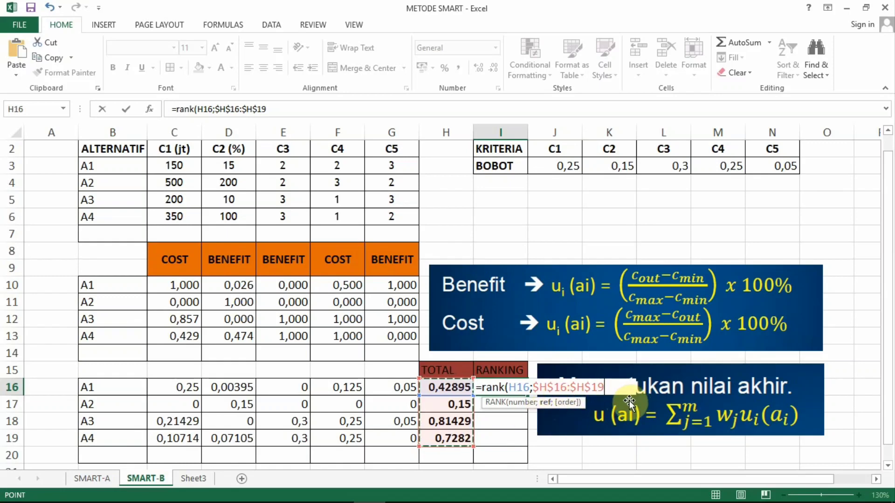
type(";")
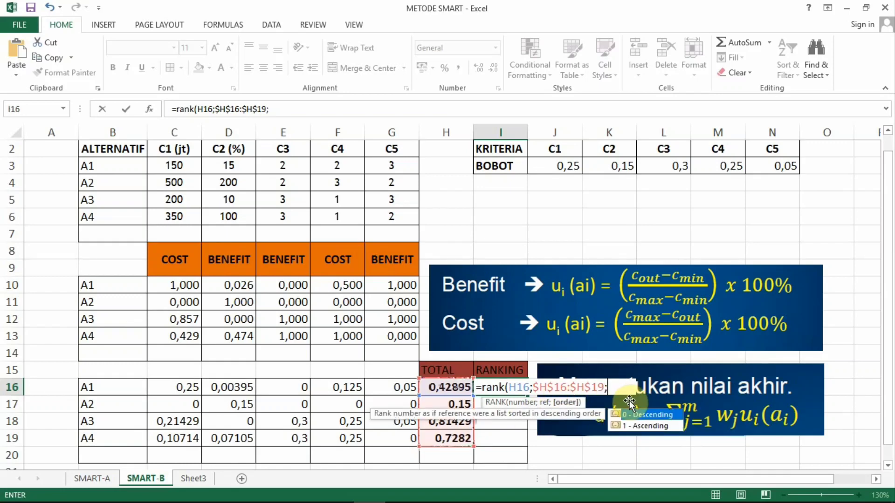
key("BackSpace")
type(";")
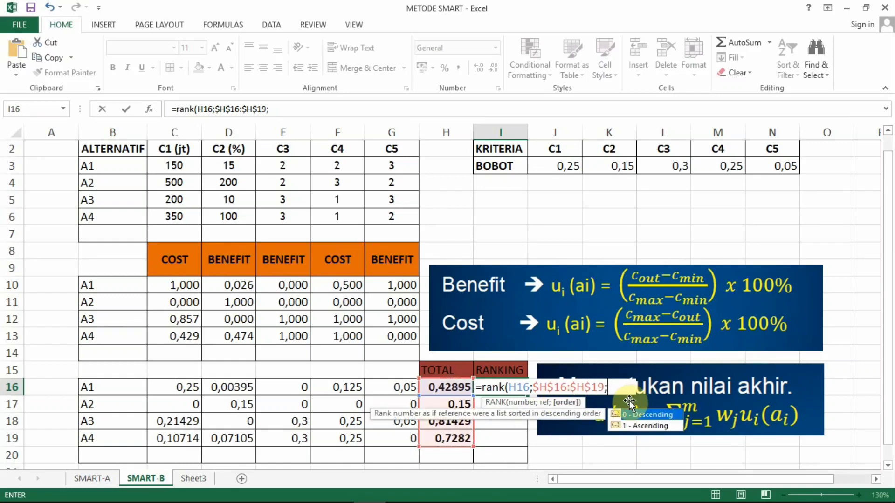
type("0)")
key("Return")
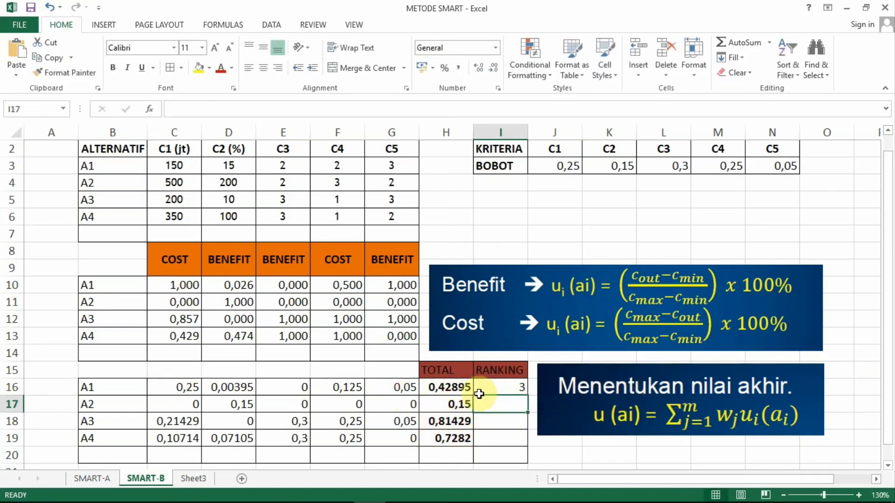
left_click(508, 388)
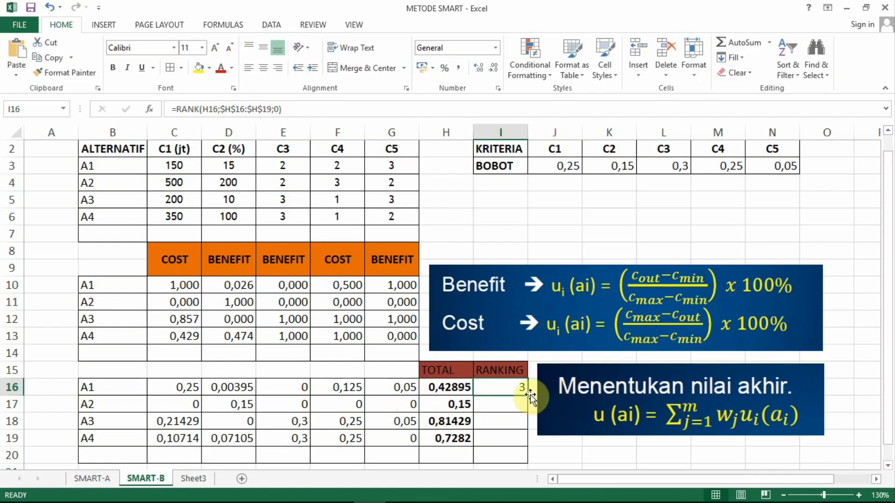
left_click_drag(527, 396, 523, 443)
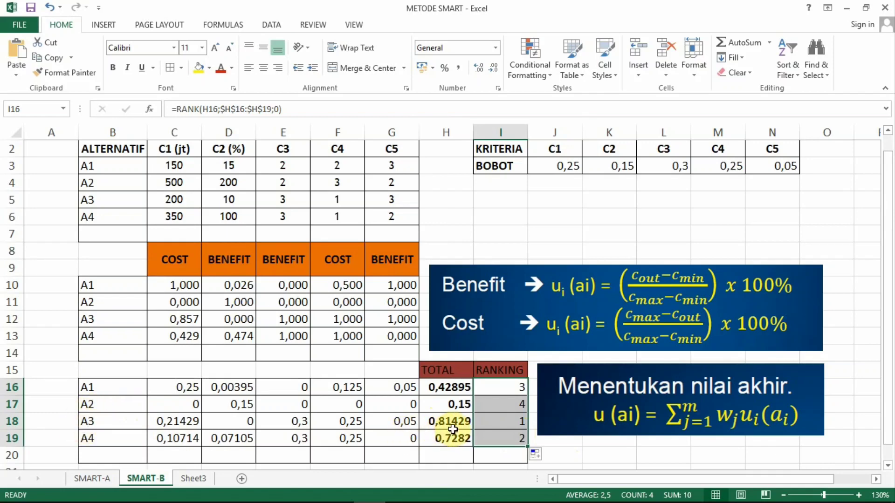
Step: Switch to the spk document in Word and select the A3 line in the list of alternatives to review its description
mouse_move(322, 496)
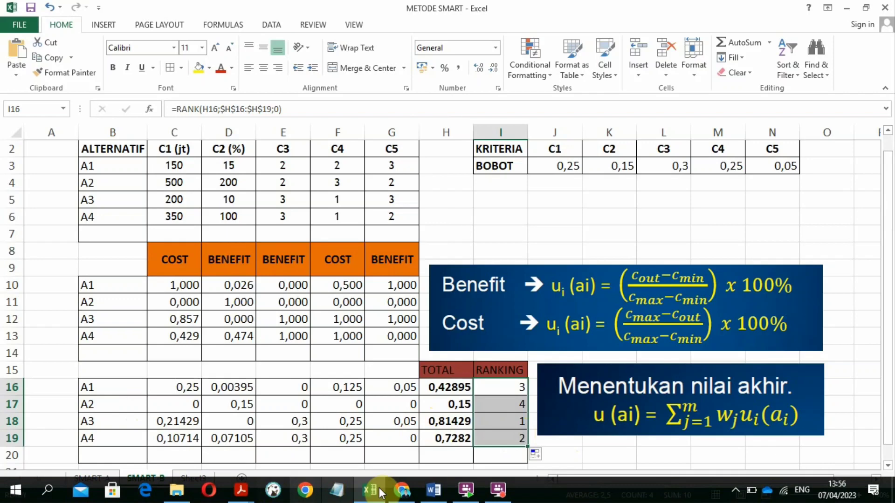
left_click(436, 494)
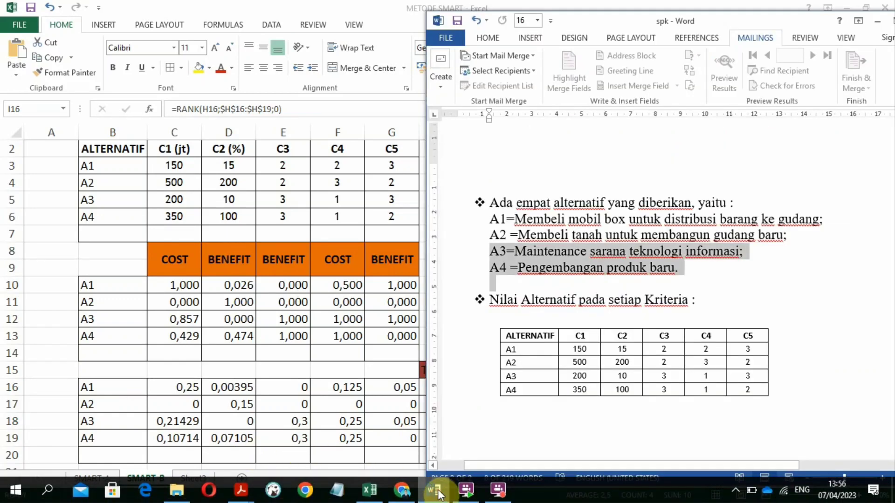
left_click(585, 251)
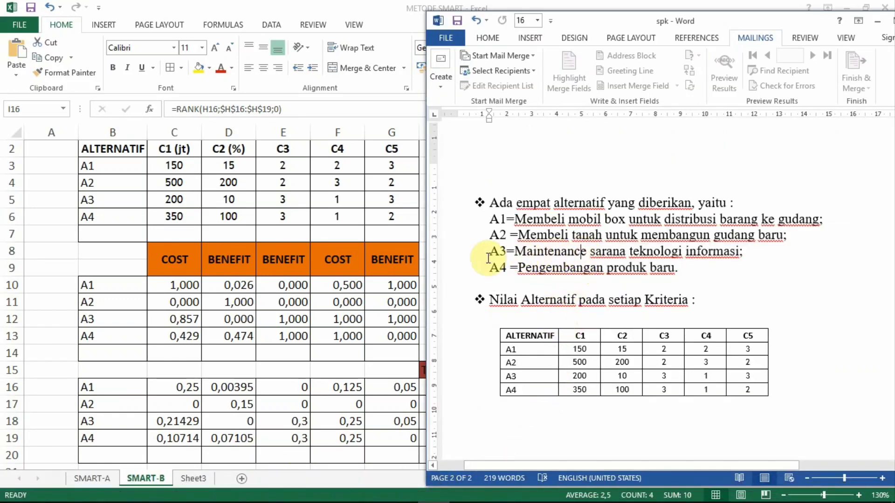
left_click_drag(488, 258, 748, 259)
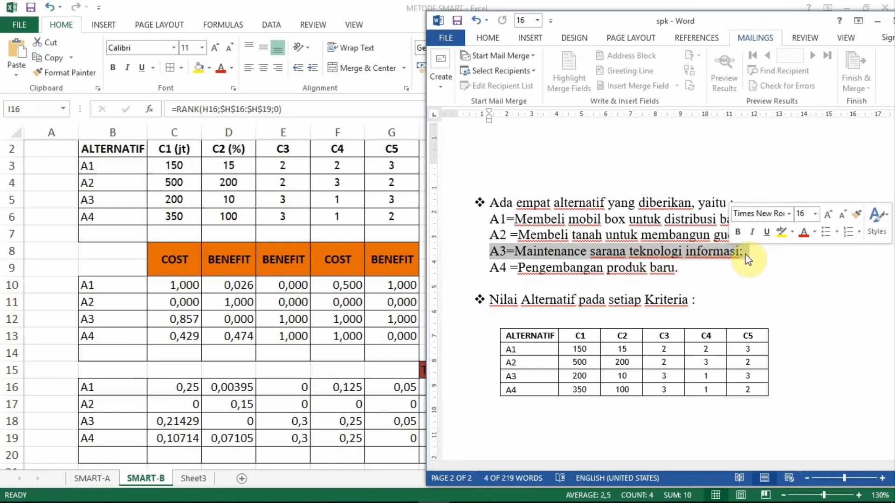